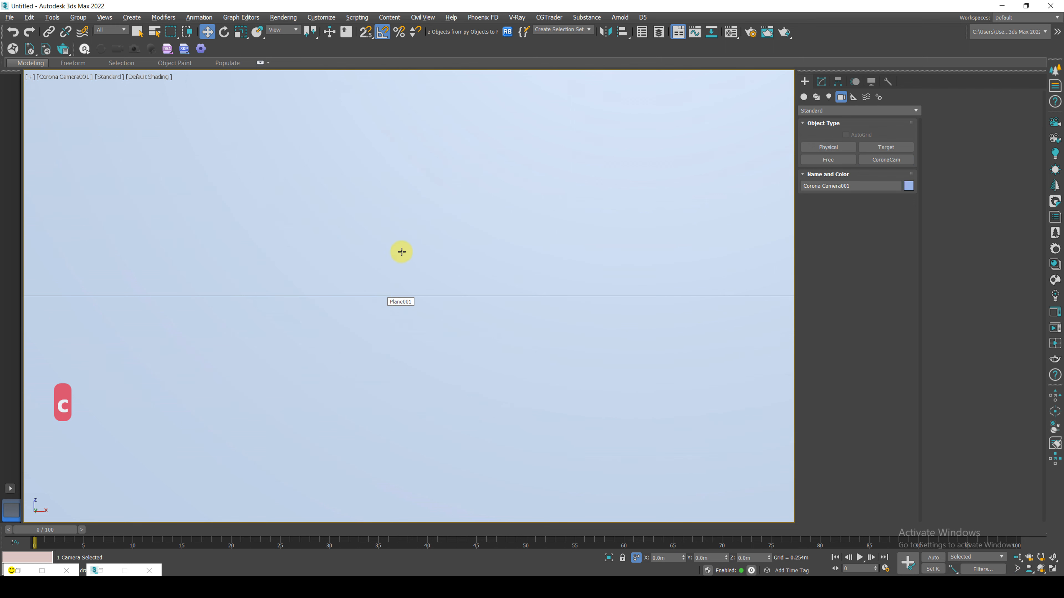
Split the workspace into two side-by-side viewports, with one showing the Corona camera view in default shading with safe frames.
key("shift+f")
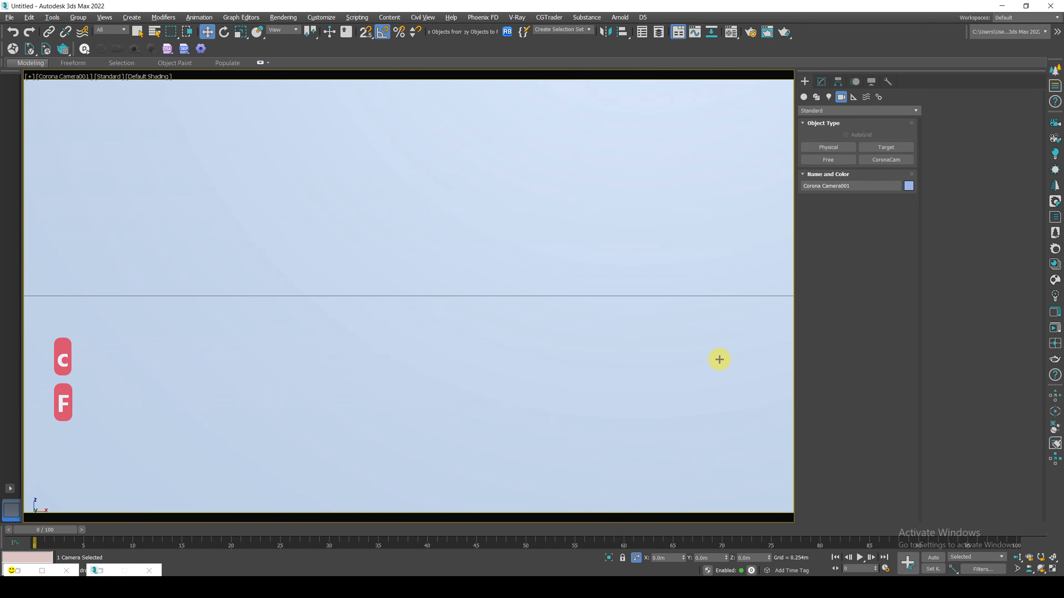
key("shift+c")
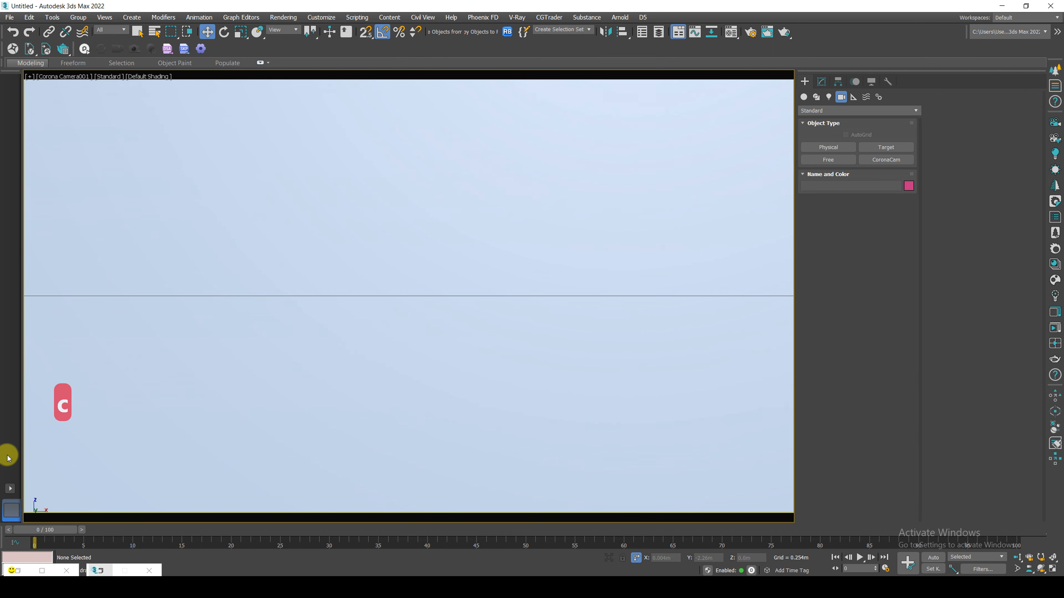
left_click(12, 489)
left_click(41, 520)
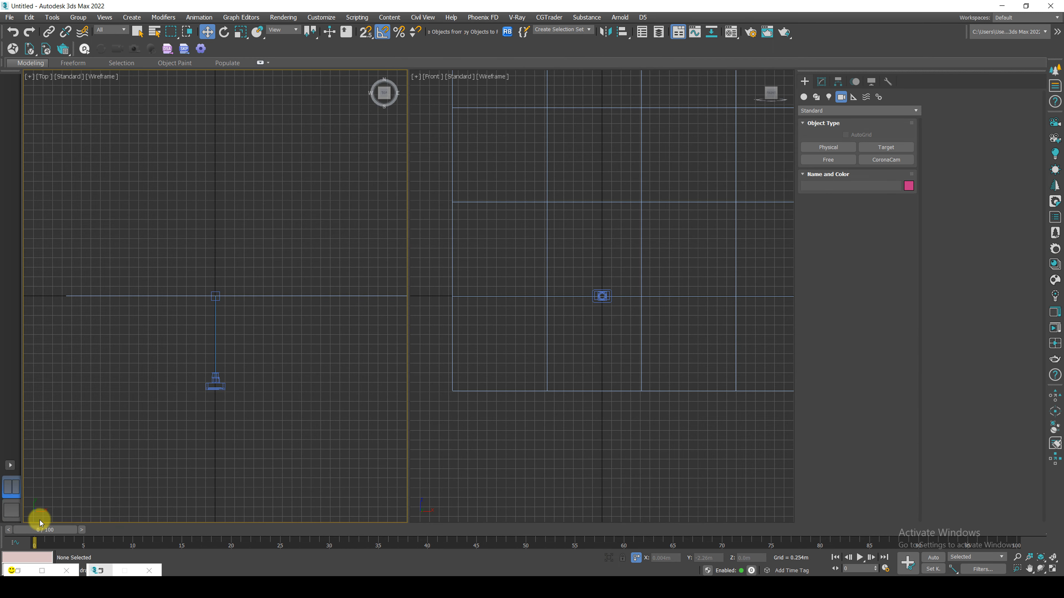
left_click(669, 212)
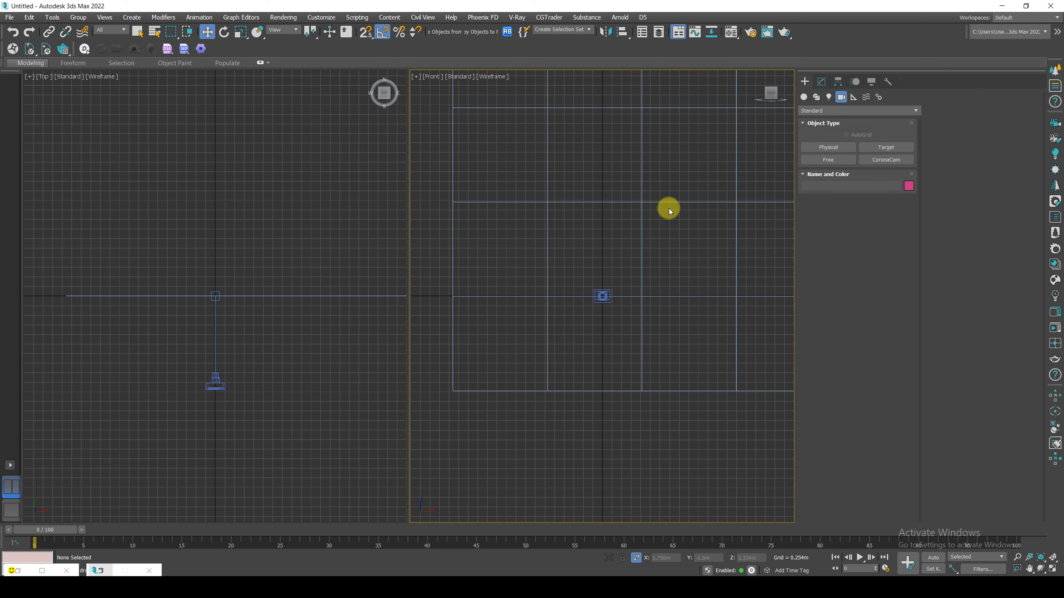
key("c")
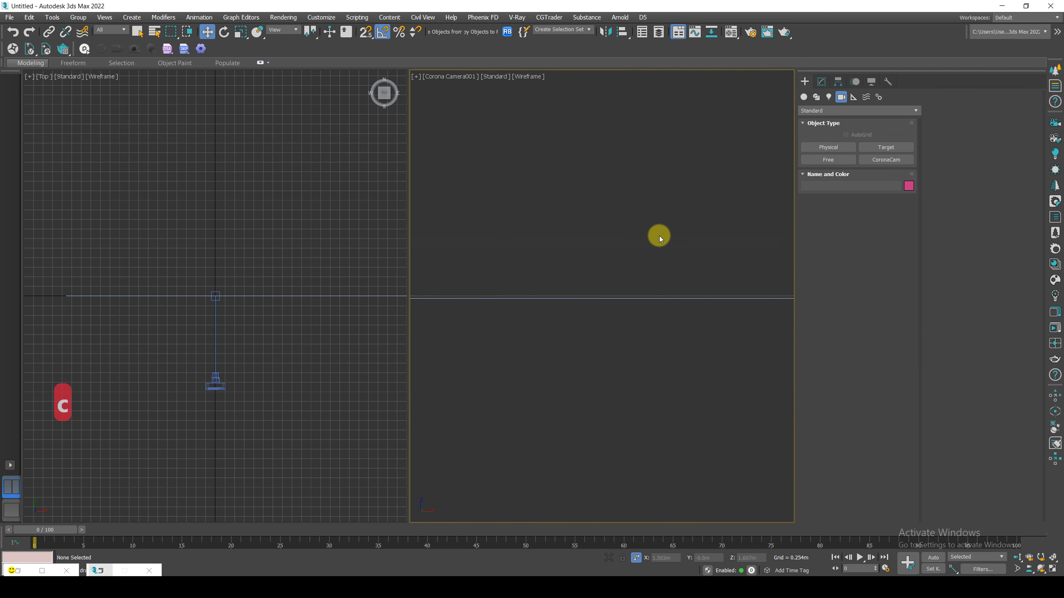
key("F3")
key("shift+f")
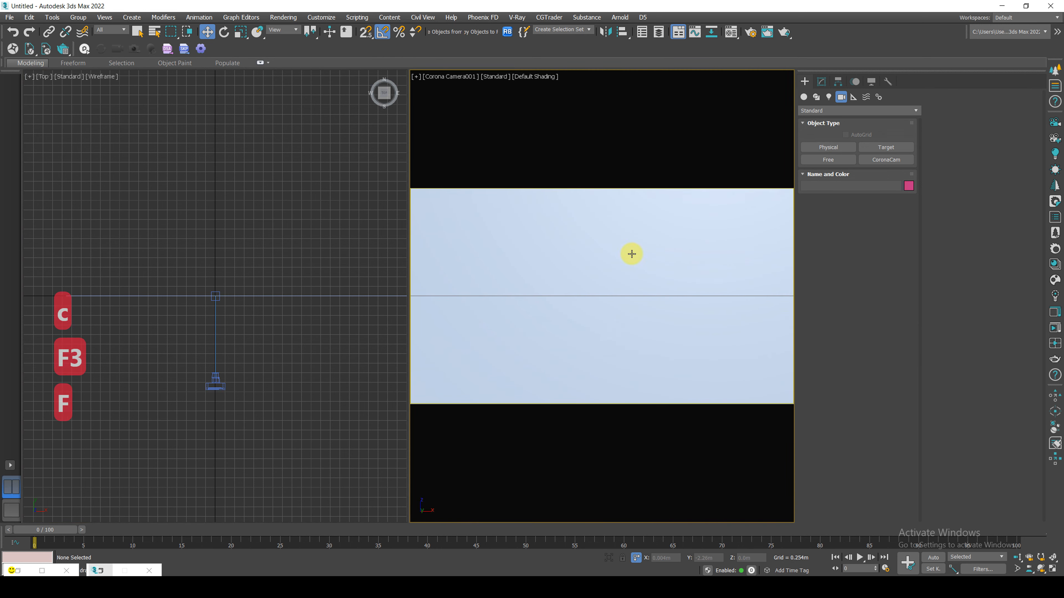
Change the Top viewport to a shaded Perspective view angled toward the wall plane.
left_click(300, 428)
key("p")
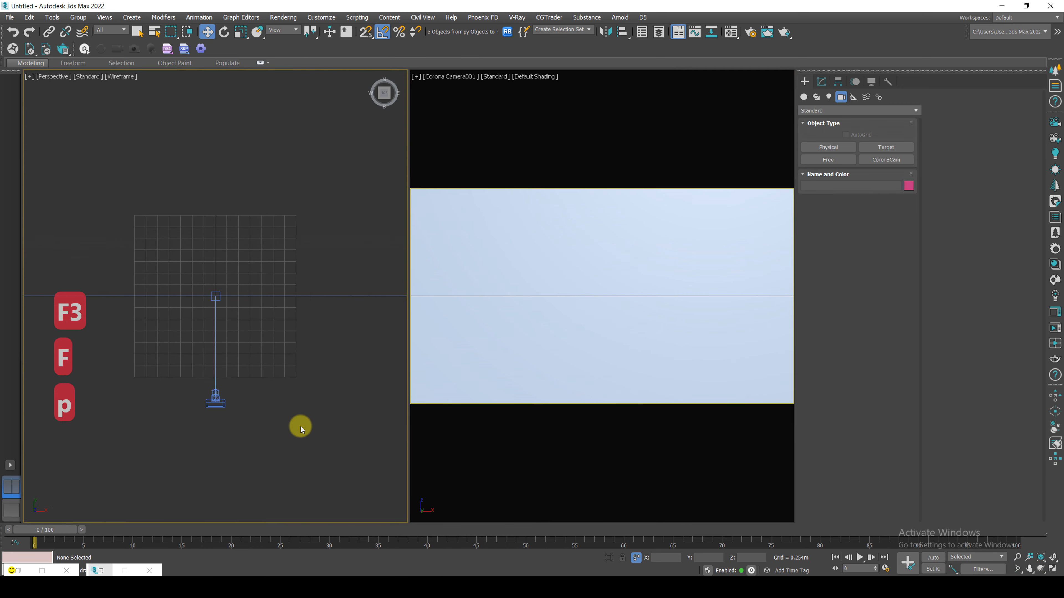
mouse_move(223, 371)
middle_mouse_down("alt")
mouse_move(228, 327)
mouse_move(268, 312)
mouse_move(202, 309)
mouse_move(233, 312)
mouse_move(240, 390)
mouse_move(199, 383)
mouse_move(235, 397)
middle_mouse_up("alt")
key("F3")
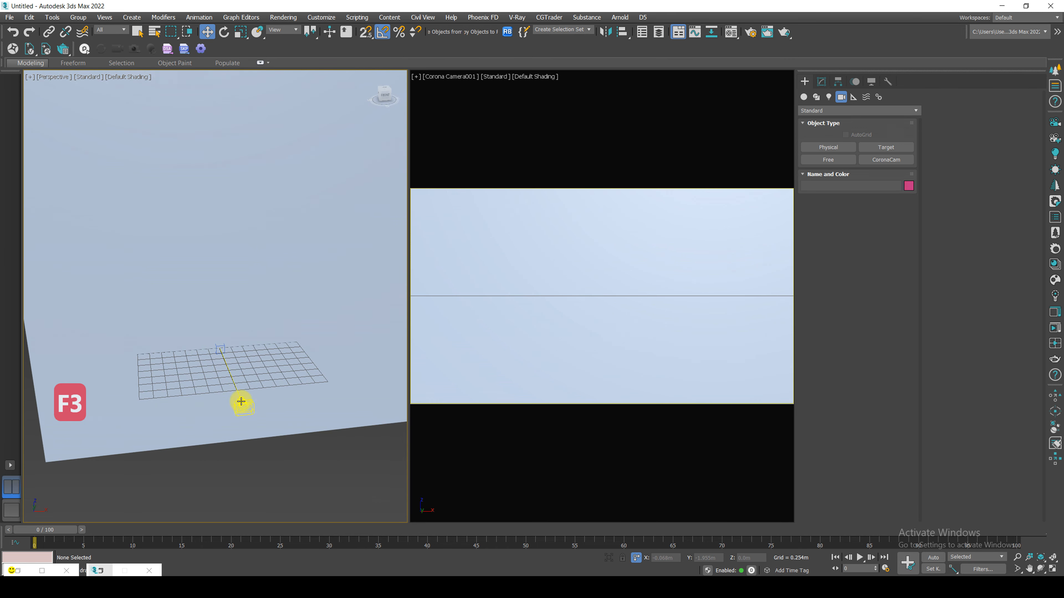
Move the fir garland in front of the wall plane, along the lower edge of the camera view.
scroll(225, 391, "down", 4)
left_click(206, 316)
scroll(207, 335, "down", 4)
middle_click_drag(207, 335, 229, 338)
left_click_drag(235, 330, 329, 335)
left_click_drag(285, 260, 286, 280)
Select the Corona camera from its view and dolly it back slightly.
left_click(448, 76)
left_click(468, 285)
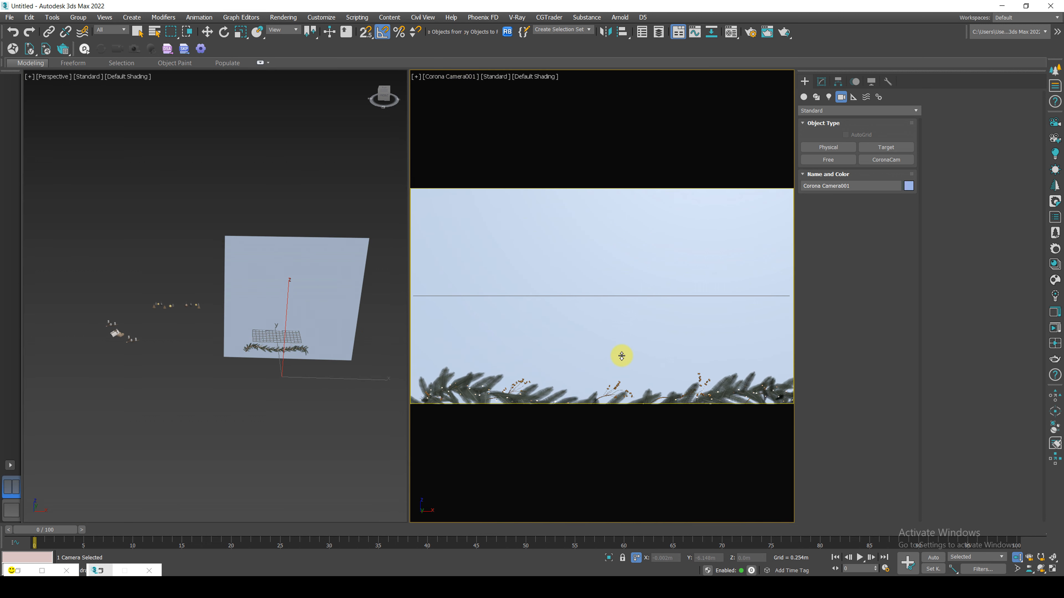
right_click(272, 336)
Raise the fir garland slightly so more of it shows in the lower part of the camera frame.
middle_click_drag(273, 336, 311, 323, "alt")
left_click(285, 334)
left_click_drag(278, 252, 282, 251)
Copy the garland up to the upper edge of the camera frame and mirror the copy.
left_click(648, 363)
left_click_drag(600, 326, 655, 152, "shift")
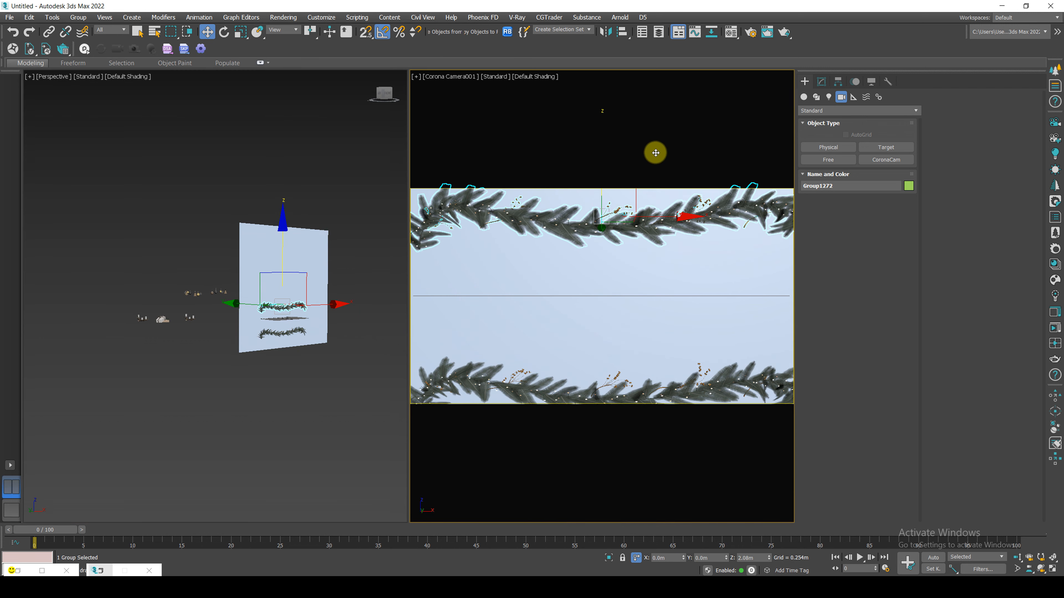
left_click(491, 273)
left_click(533, 337)
left_click(605, 31)
left_click(504, 369)
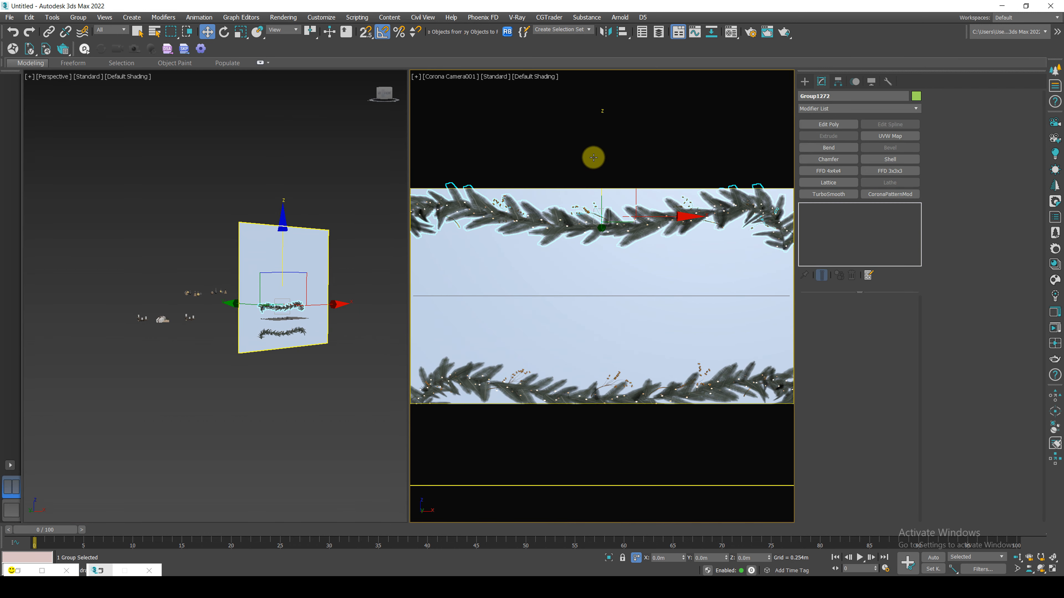
Raise the mirrored garland slightly and shift it sideways to fit the upper edge of the camera frame.
right_click(289, 230)
left_click_drag(283, 228, 283, 225)
middle_click_drag(257, 259, 295, 262, "alt")
left_click_drag(348, 310, 350, 309)
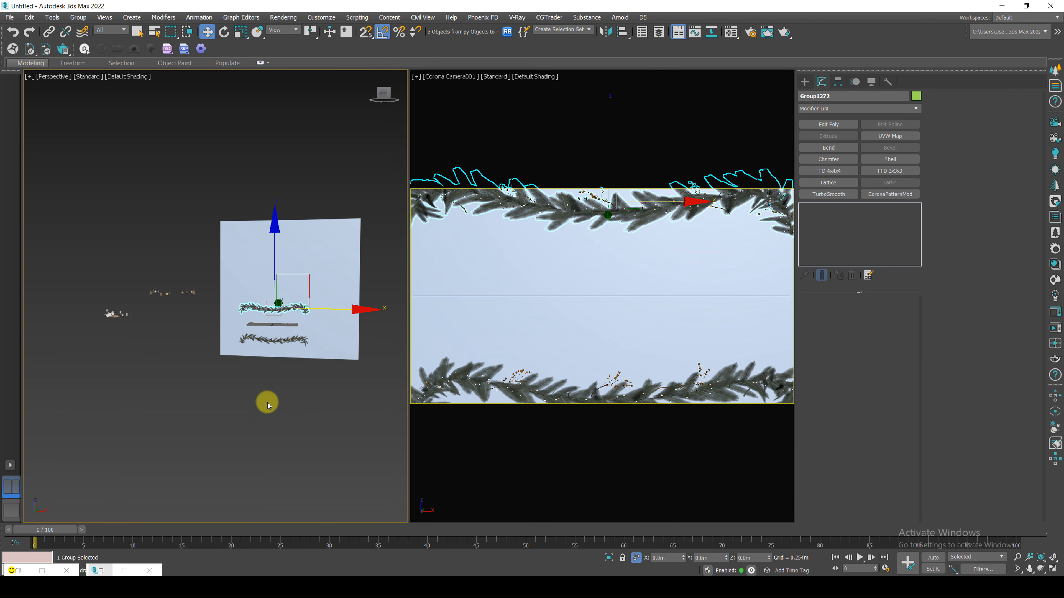
left_click(305, 426)
left_click(268, 309)
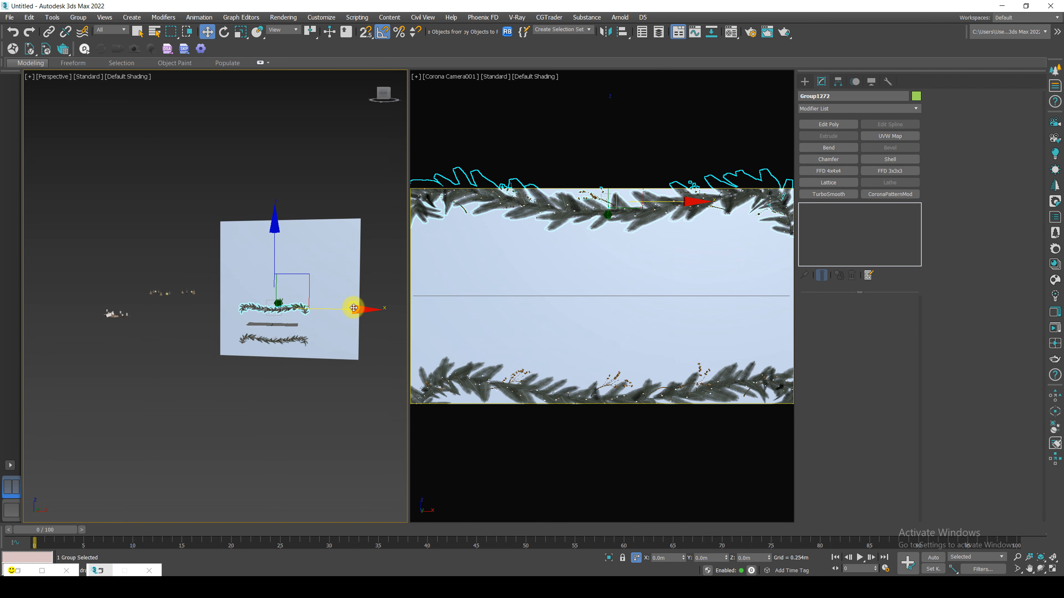
left_click_drag(356, 304, 355, 307)
left_click(178, 344)
Move the gift boxes in front of the lower garland, into the lower-right corner of the camera frame.
mouse_move(178, 344)
middle_mouse_down("alt")
mouse_move(205, 333)
mouse_move(188, 337)
middle_mouse_up("alt")
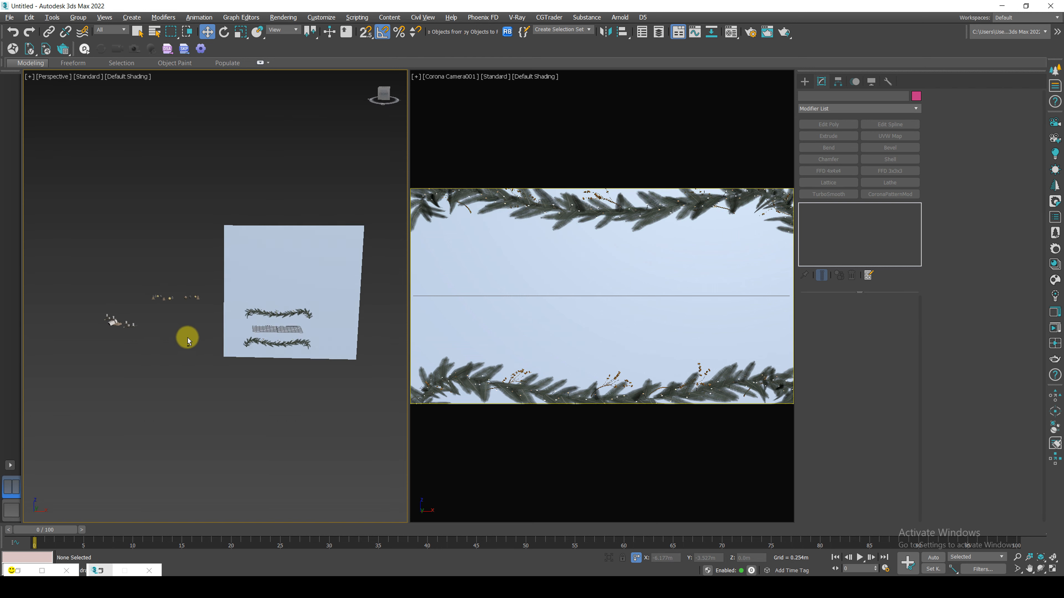
scroll(124, 328, "up", 5)
left_click(135, 339)
left_click_drag(201, 338, 445, 345)
middle_click_drag(344, 357, 122, 358)
left_click_drag(177, 325, 373, 326)
left_click_drag(355, 283, 352, 328)
left_click(308, 447)
left_click(337, 382)
mouse_move(322, 348)
left_mouse_down()
mouse_move(310, 337)
mouse_move(317, 343)
left_mouse_up()
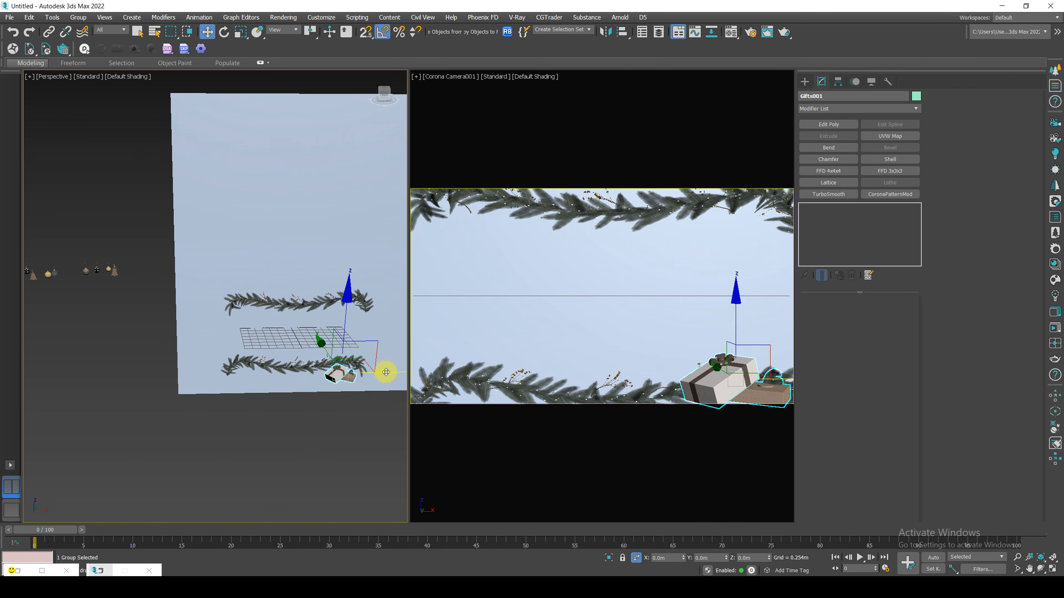
left_click_drag(385, 372, 389, 370)
Move the antler candle holders over to the wall plane, in front of the lower garland.
middle_click_drag(87, 367, 287, 376)
left_click(167, 359)
middle_click_drag(168, 359, 103, 351)
left_click_drag(152, 352, 420, 357)
middle_click_drag(377, 354, 247, 260)
middle_click_drag(247, 259, 191, 106, "alt")
left_click_drag(210, 152, 256, 213)
middle_click_drag(256, 213, 289, 282, "alt")
left_click_drag(312, 345, 522, 339)
Position an antler candle holder beside the gift boxes in the lower-right corner of the camera frame.
left_click_drag(35, 471, 338, 253)
middle_click_drag(338, 254, 245, 269, "alt")
left_click_drag(245, 269, 288, 281)
middle_click_drag(288, 281, 221, 348, "alt")
scroll(220, 348, "up", 5)
left_click_drag(245, 347, 216, 376)
left_click_drag(175, 325, 173, 306)
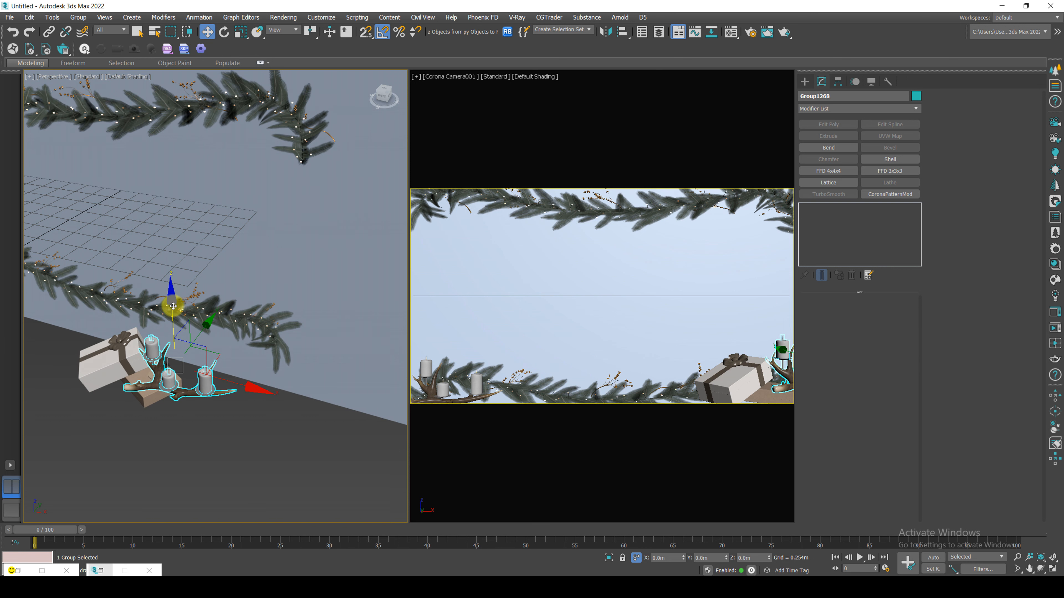
left_click(228, 432)
Select all the hanging ornaments together and move them in front of the wall, beneath the upper garland.
scroll(226, 428, "down", 6)
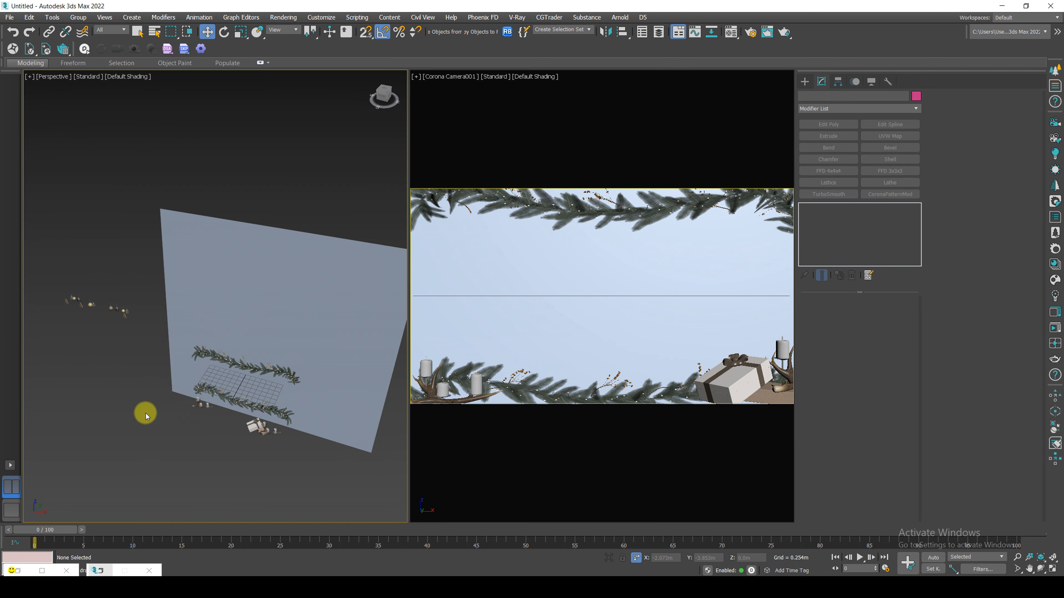
middle_click_drag(192, 424, 218, 387, "alt")
scroll(98, 274, "up", 3)
left_click_drag(52, 237, 218, 335)
middle_click_drag(216, 313, 149, 310)
left_click_drag(96, 245, 362, 287)
scroll(341, 387, "up", 2)
middle_click_drag(361, 288, 316, 359, "alt")
scroll(312, 343, "down", 5)
middle_click_drag(306, 318, 286, 317, "alt")
left_click_drag(297, 276, 280, 249)
Select individual ornaments in the hanging row and nudge them into place under the upper garland.
scroll(101, 279, "up", 6)
left_click(171, 278)
left_click(215, 262)
left_click(259, 254)
left_click(318, 266)
left_click_drag(346, 236, 341, 228)
middle_click_drag(341, 228, 214, 243)
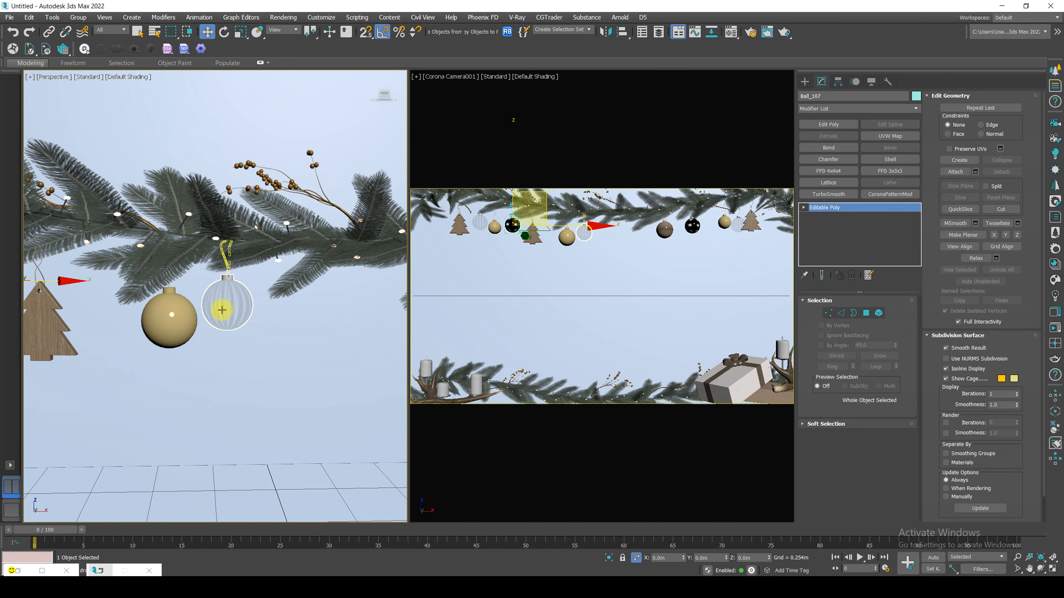
Lower the gold ball next to the wooden tree and shift the ribbed white ball sideways away from it.
left_click(220, 308)
left_click(173, 311)
left_click_drag(198, 291, 199, 311)
left_click(222, 293)
left_click_drag(262, 291, 285, 293)
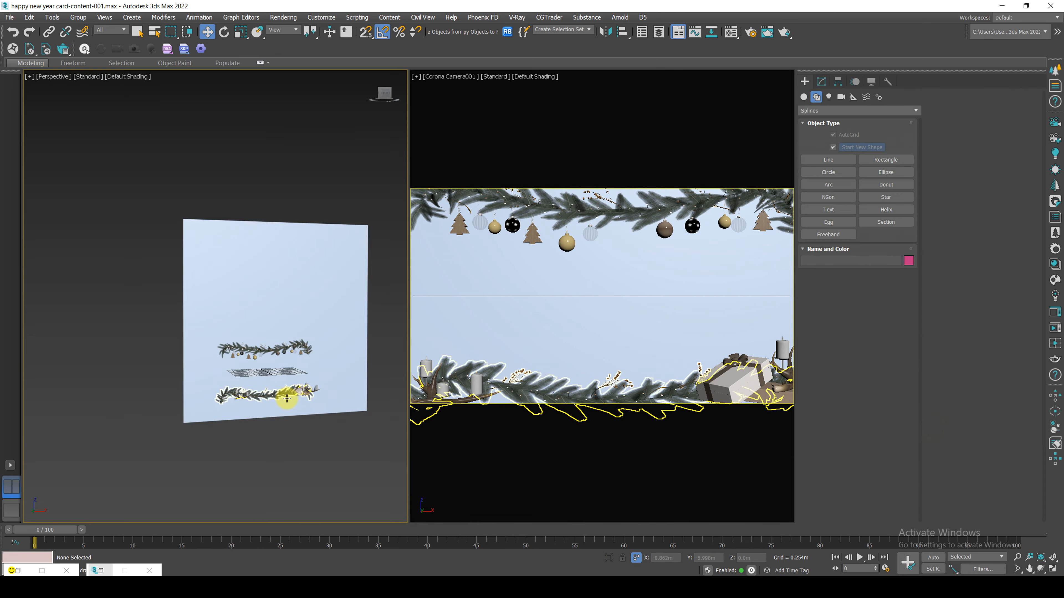
Create a Text spline in front of the wall with AutoGrid and make it read "HAPPY NEW YEAR".
left_click(842, 214)
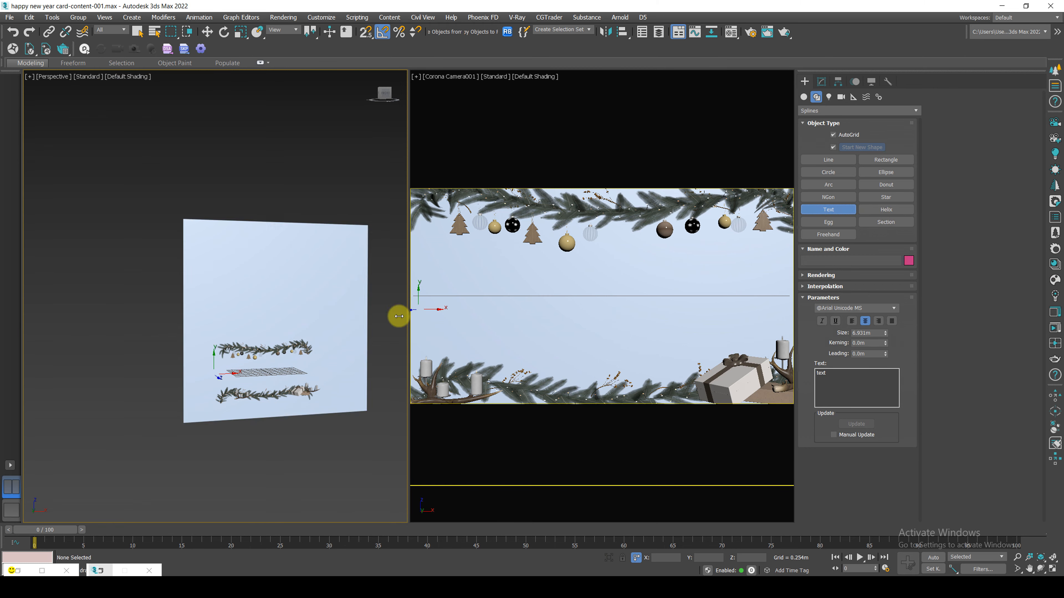
scroll(243, 383, "up", 6)
left_click(230, 351)
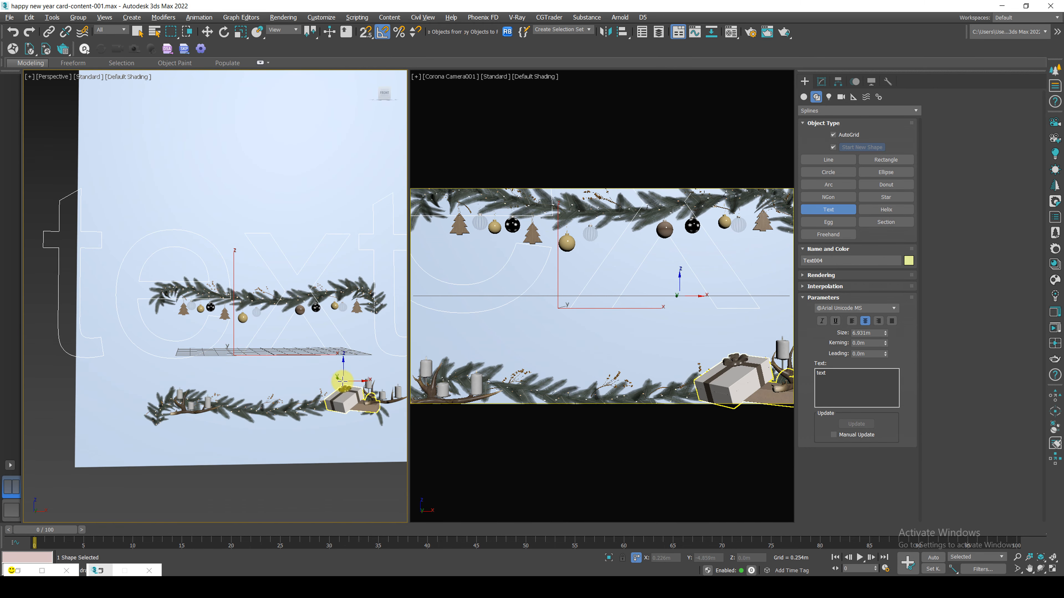
key("w")
left_click(820, 82)
double_click(836, 403)
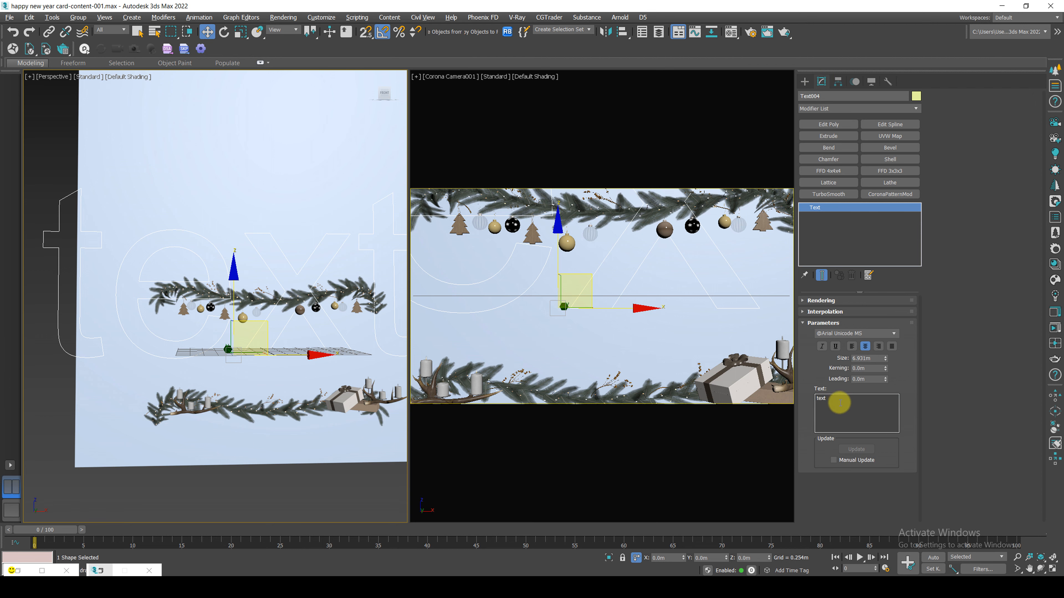
type("HAPPY")
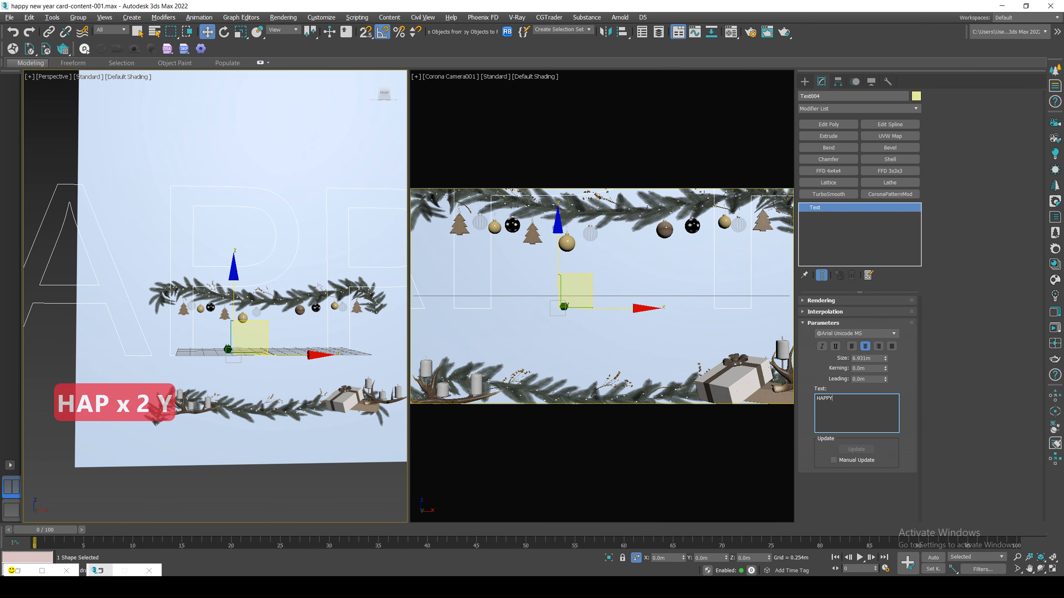
type(" NEW")
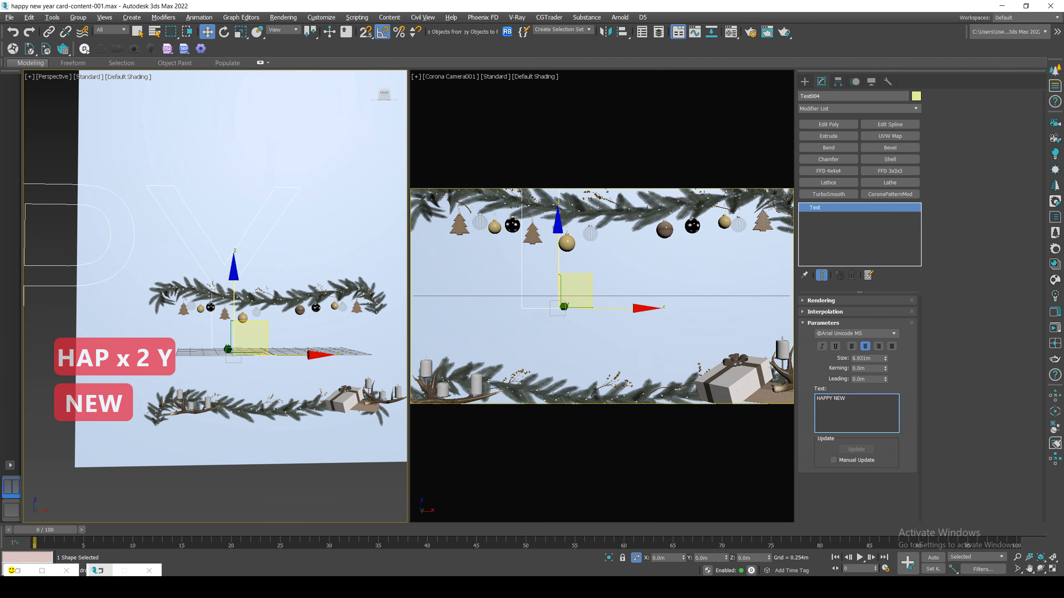
type(" YEAR")
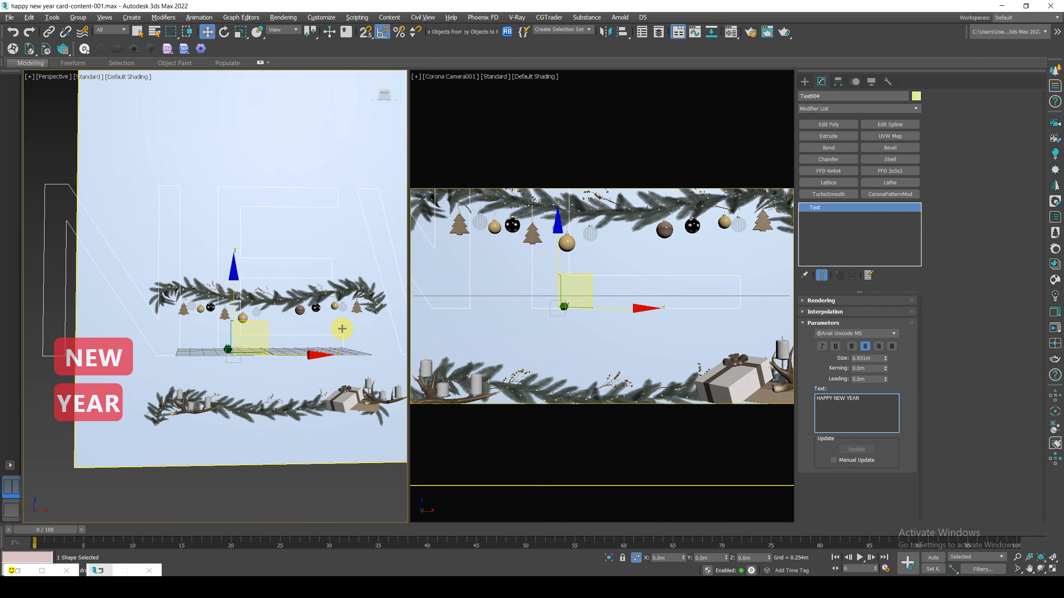
Set the greeting text's size to 0.5 m and center it between the two garlands.
scroll(342, 328, "down", 6)
double_click(875, 358)
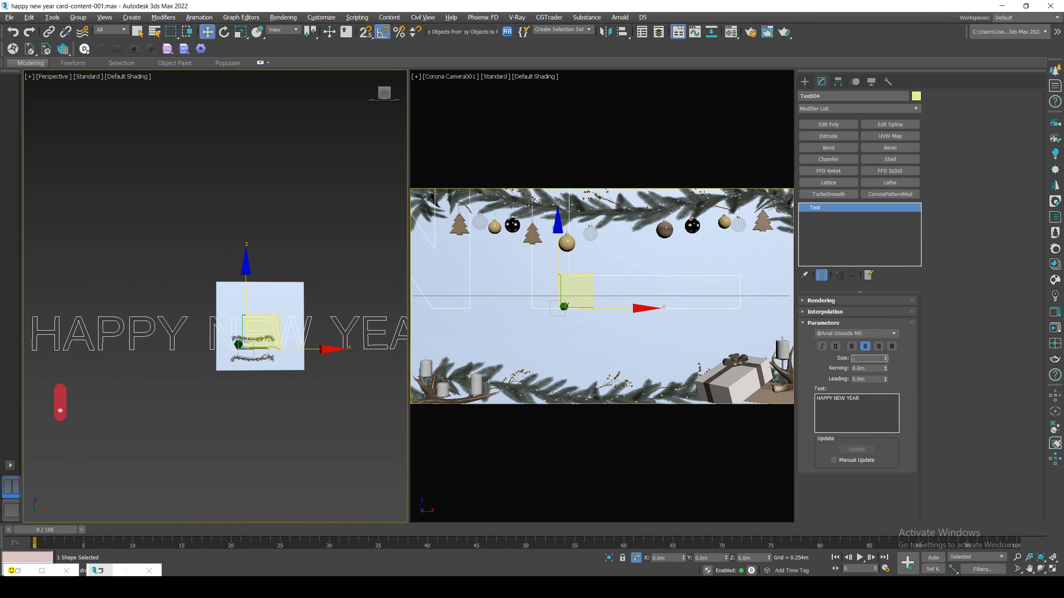
type(".5")
key("Return")
scroll(324, 321, "up", 2)
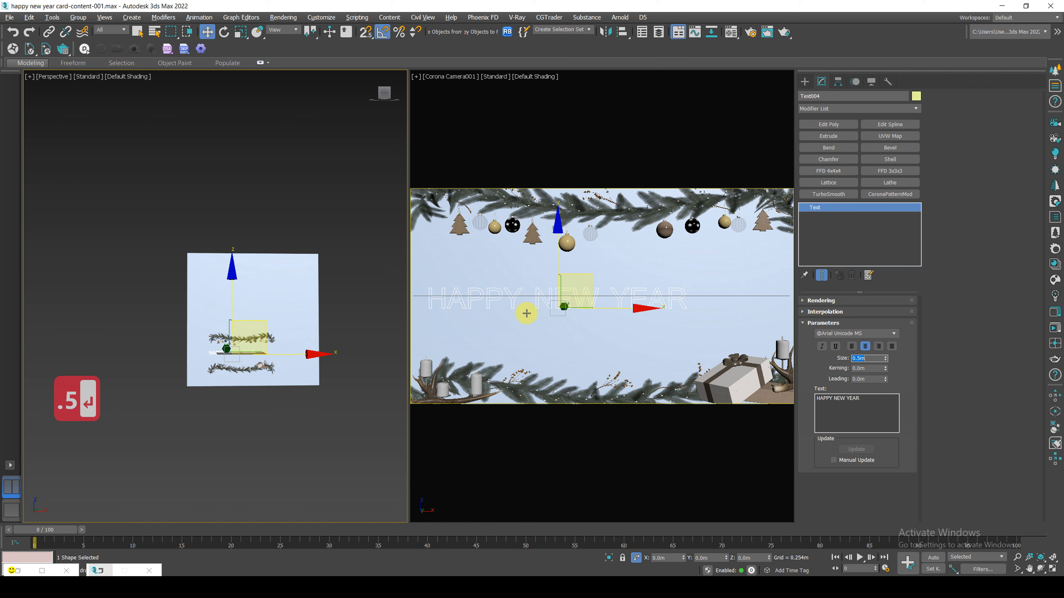
scroll(243, 360, "up", 5)
left_click_drag(237, 369, 261, 352)
Try several fonts on the greeting text and set it to Yu Mincho Regular.
scroll(833, 333, "down", 3)
scroll(834, 333, "down", 3)
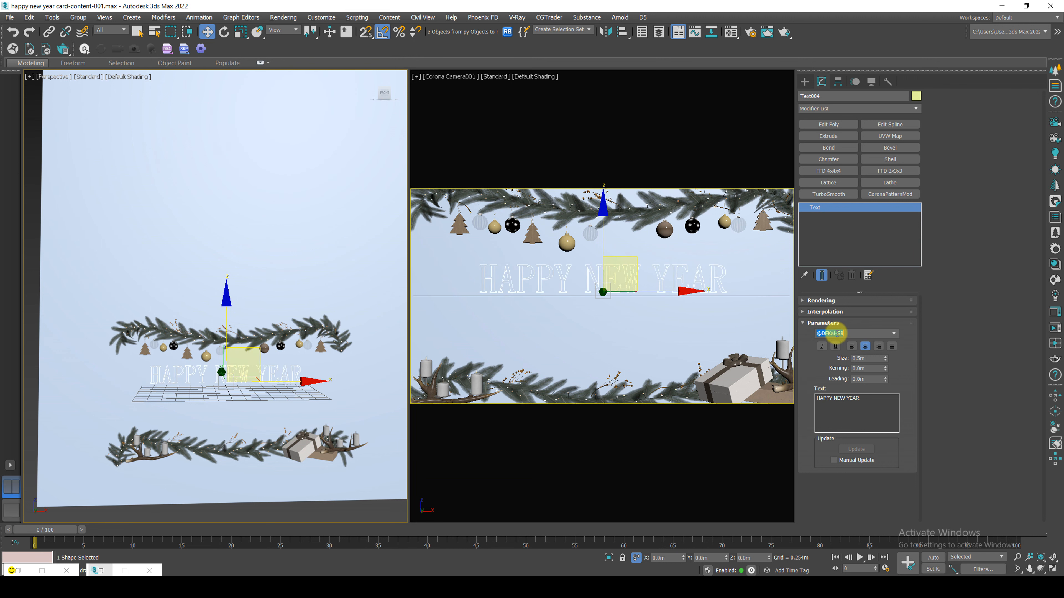
scroll(836, 333, "down", 2)
scroll(835, 334, "down", 2)
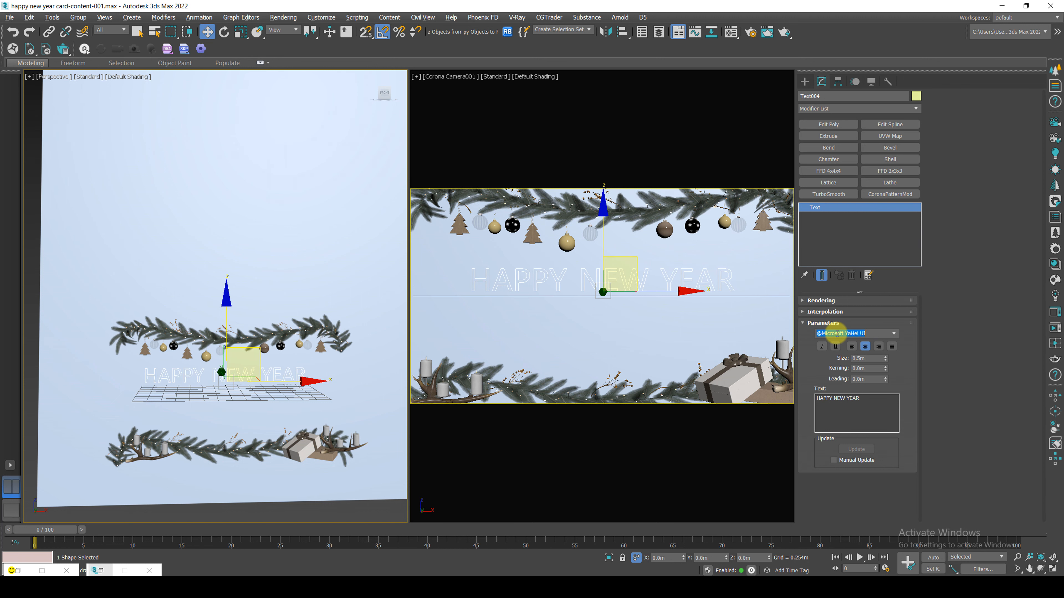
type("yu min")
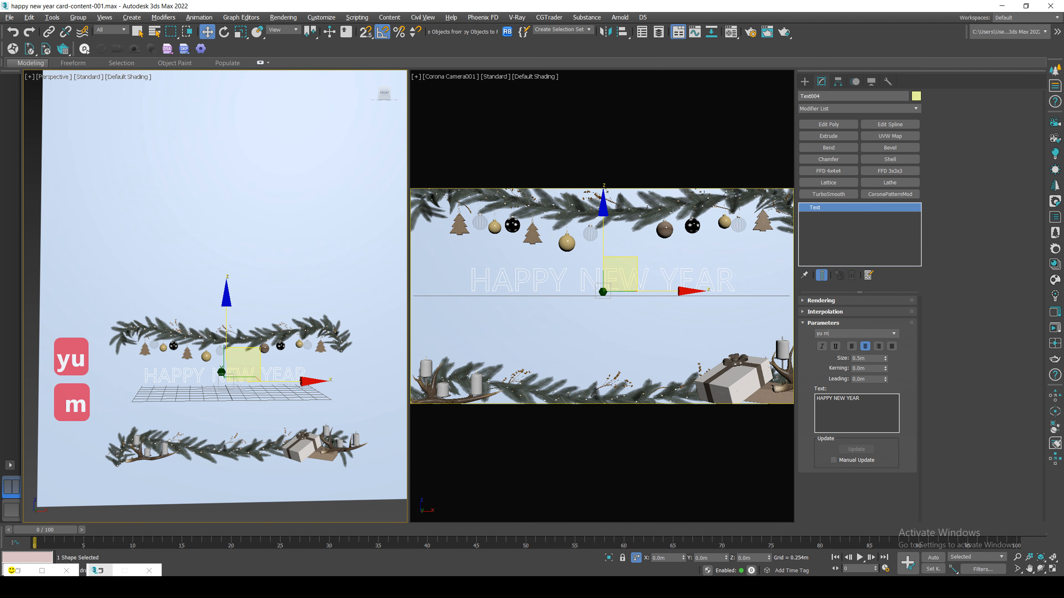
left_click(894, 333)
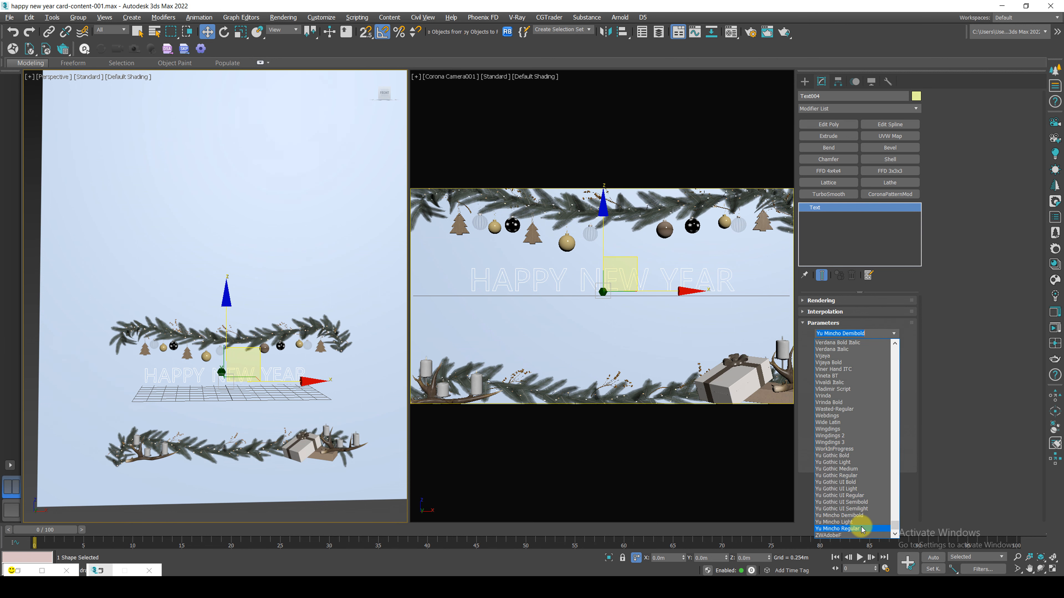
left_click(838, 528)
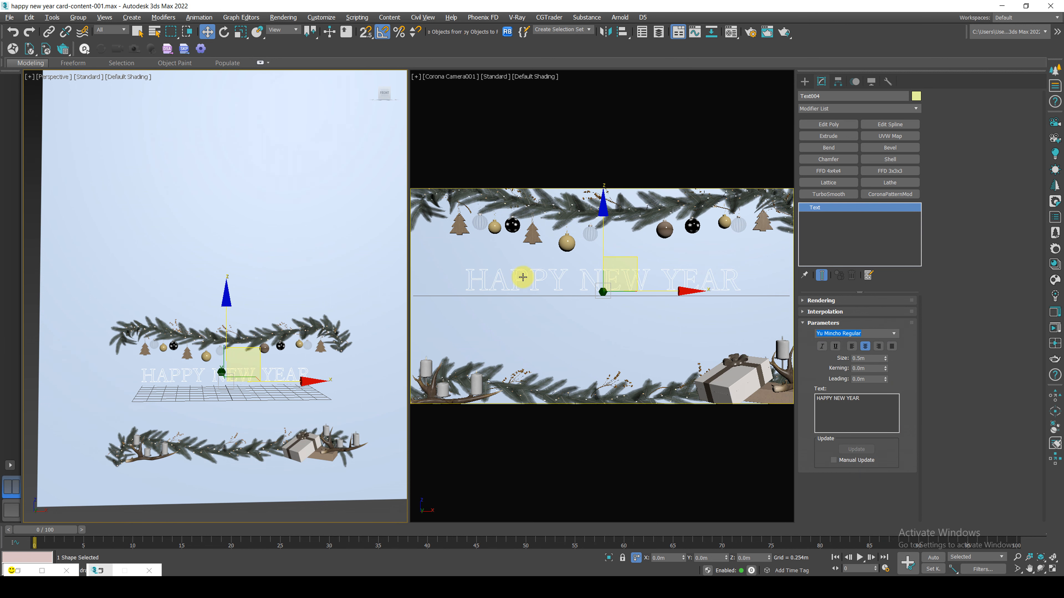
Extrude the HAPPY NEW YEAR text by 0.05 m.
left_click(833, 137)
type(".05")
key("Return")
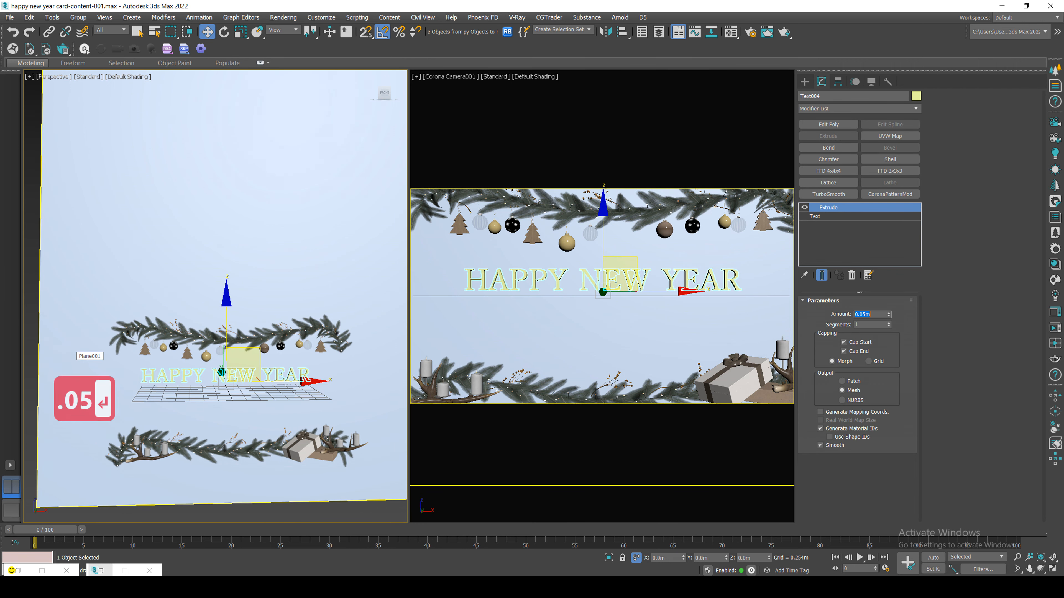
Copy the extruded greeting text straight down to form a second line below the original.
middle_click_drag(161, 394, 202, 370, "alt")
left_click_drag(224, 281, 231, 310, "shift")
left_click(532, 337)
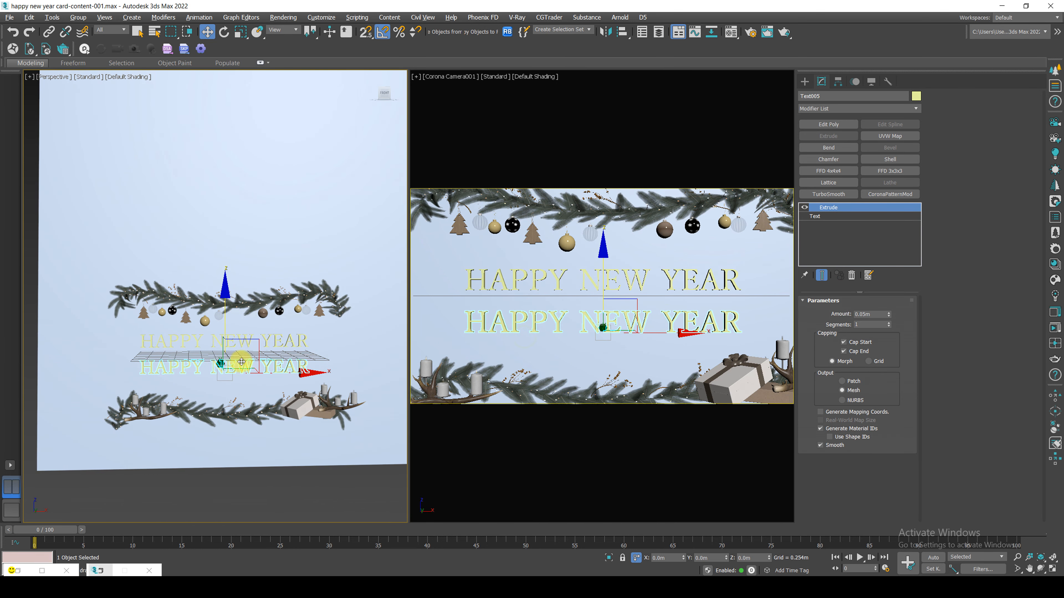
Change the lower extruded text line to 2024 and set its size to 0.8 m.
left_click(856, 217)
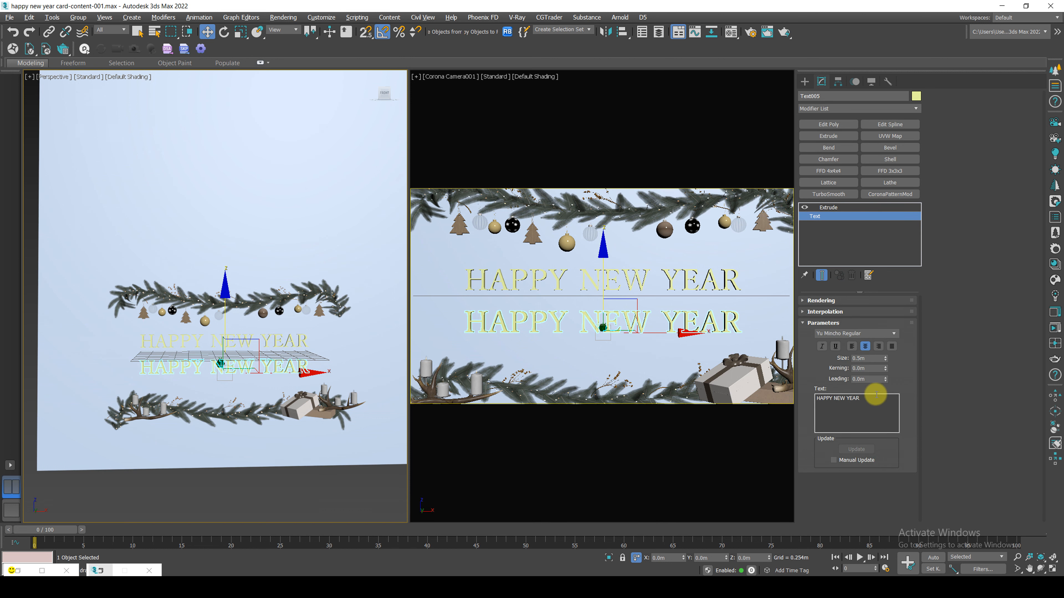
type("2024")
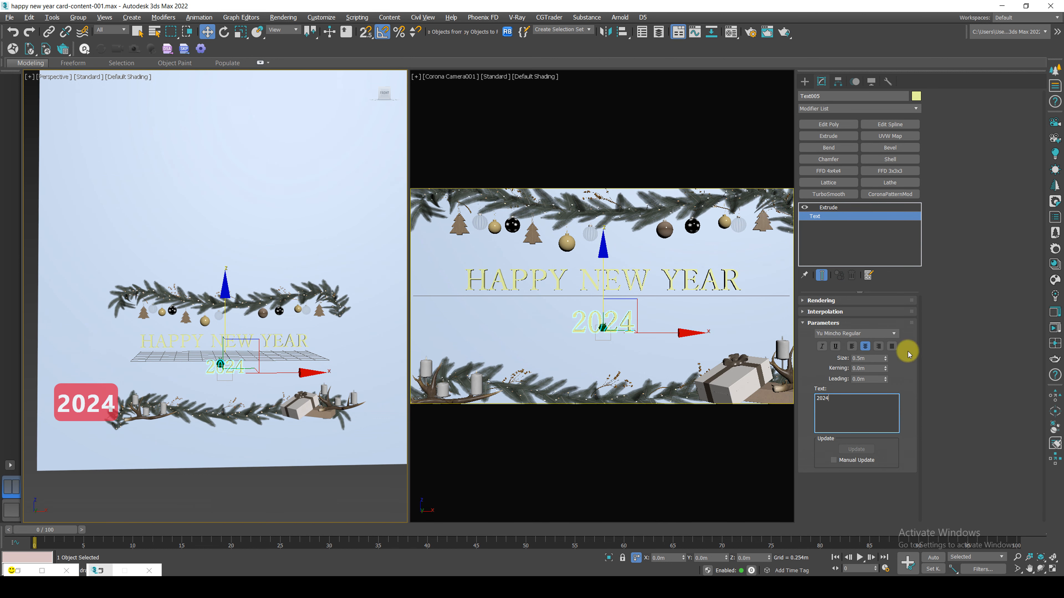
type(".8")
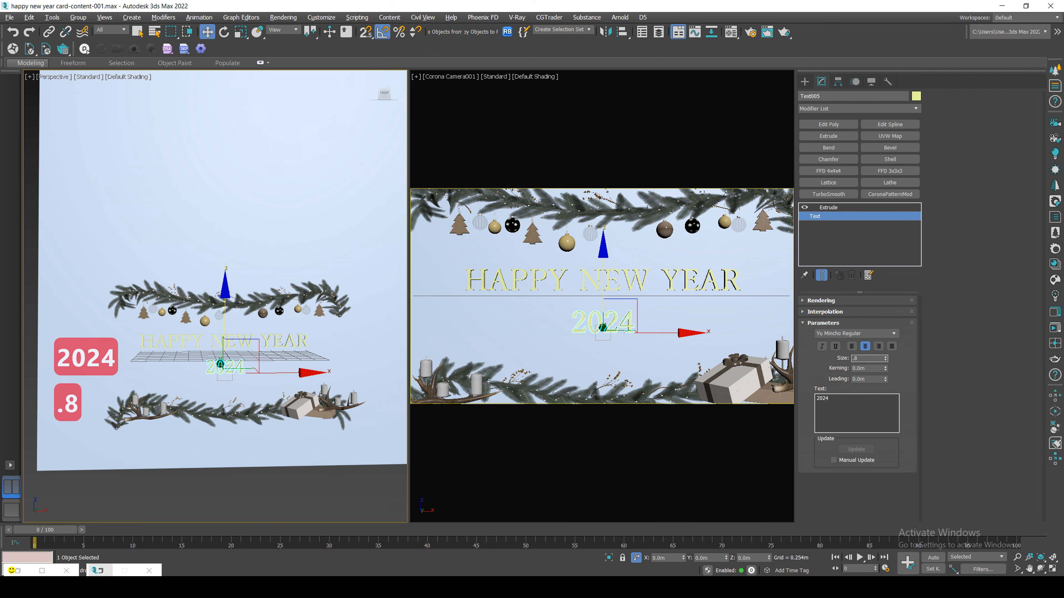
key("Return")
Lower the 2024 text by about 0.075 m beneath the greeting line.
scroll(216, 373, "up", 3)
middle_click_drag(216, 373, 203, 344)
left_click_drag(209, 282, 214, 287)
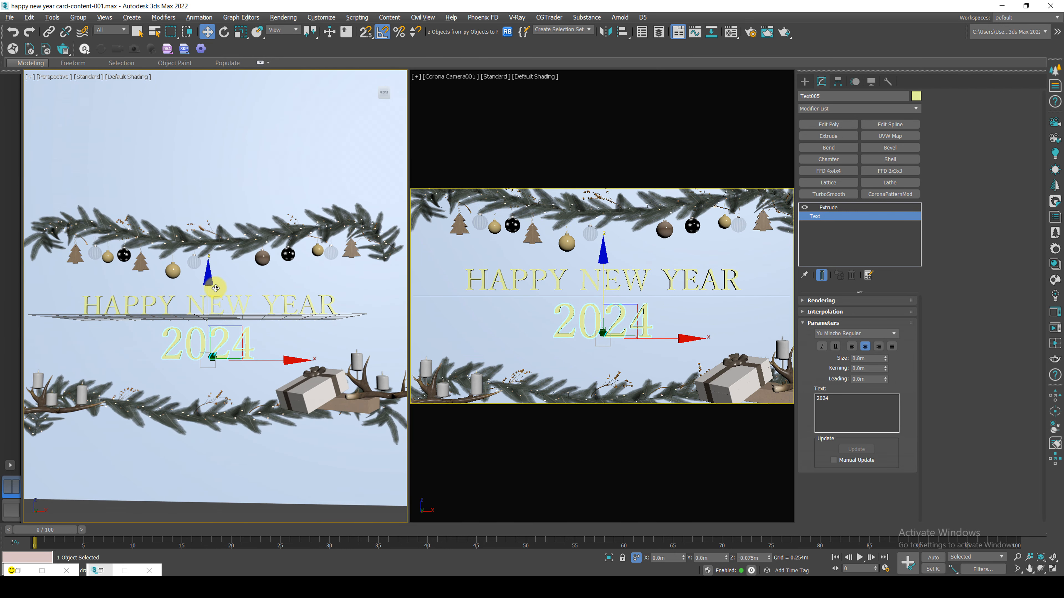
Start an interactive Corona render of the maximized camera view and try Simple Exposure at 5, finishing at 2.
left_click(496, 340)
key("alt+w")
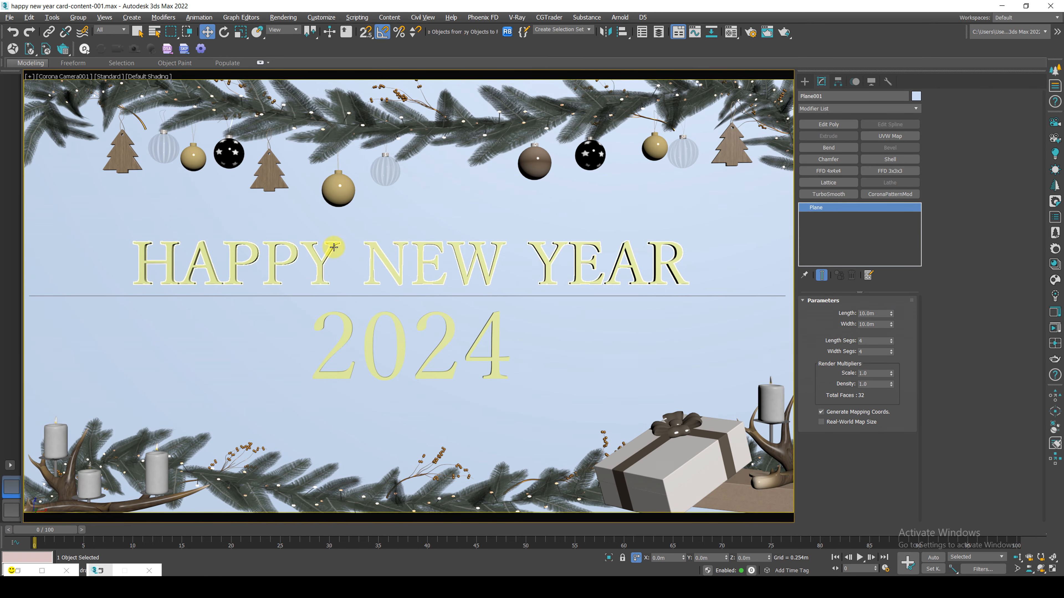
left_click(1055, 327)
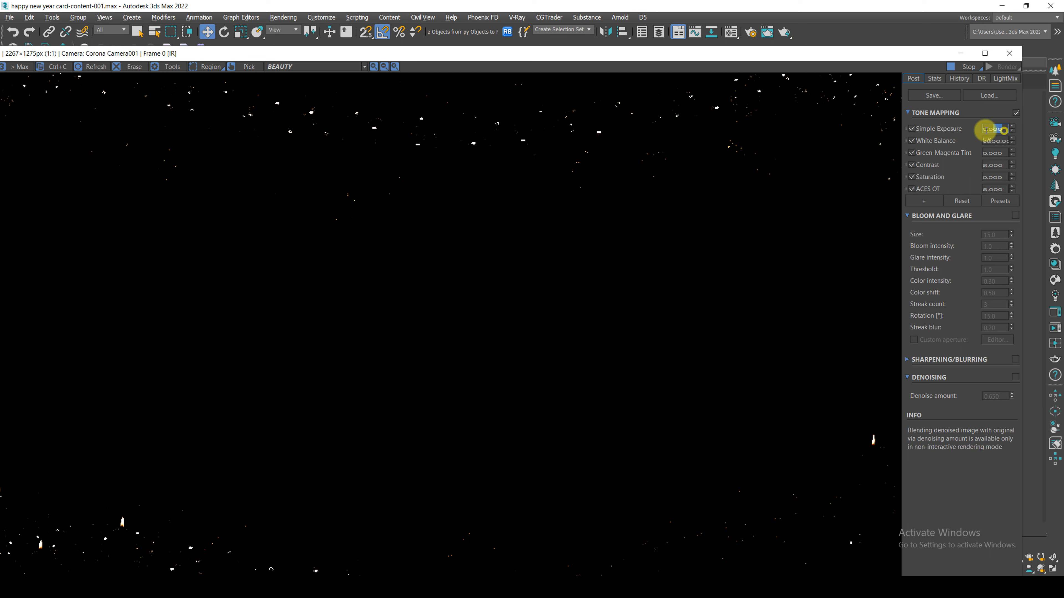
type("5")
key("Return")
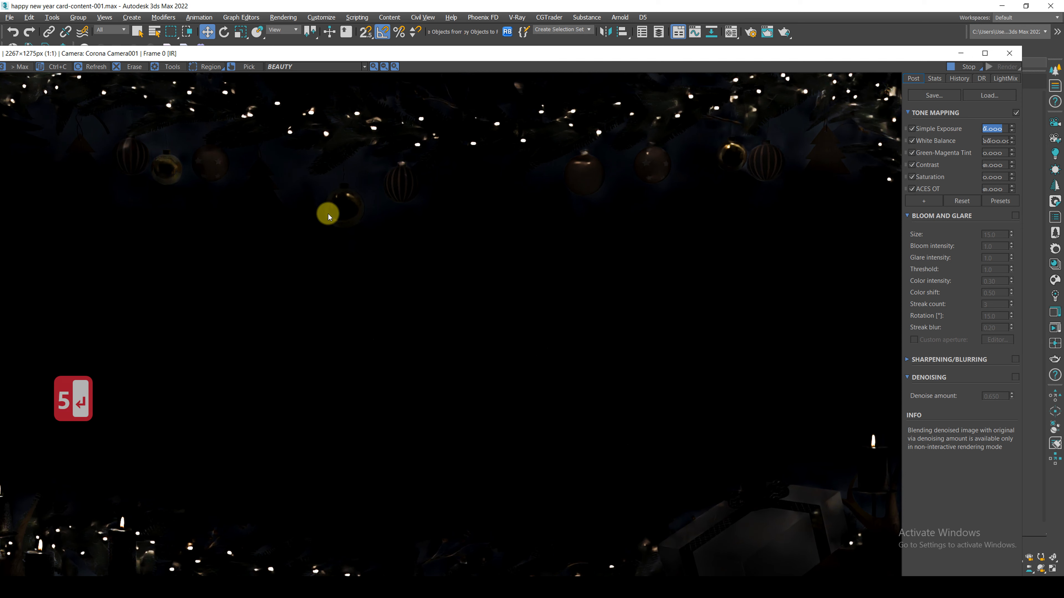
type("2")
key("Return")
left_click(960, 53)
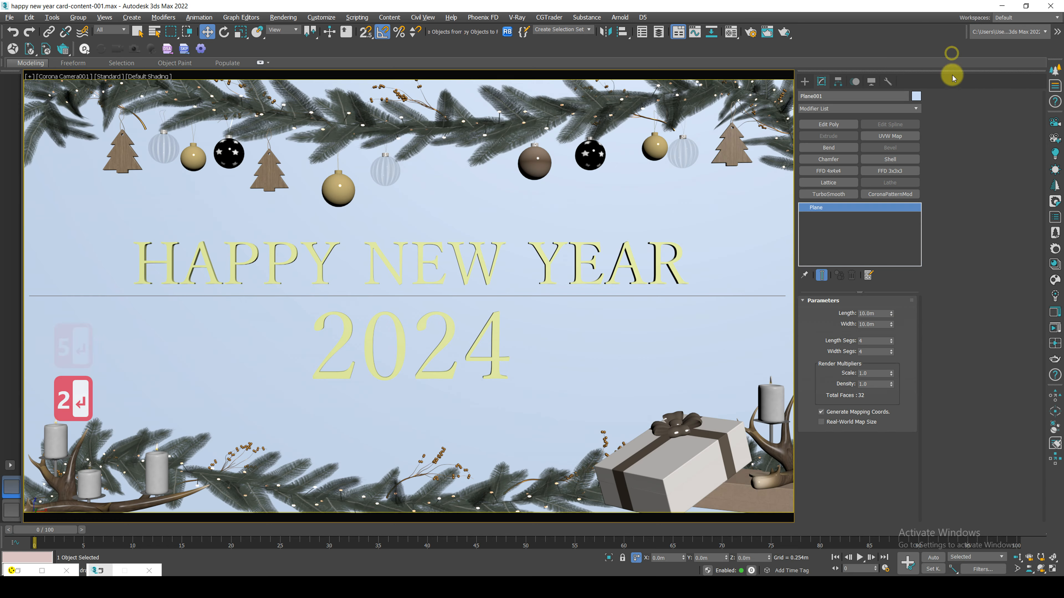
Load lot_01_4k.hdr as a Bitmap environment map with map use enabled.
left_click(283, 17)
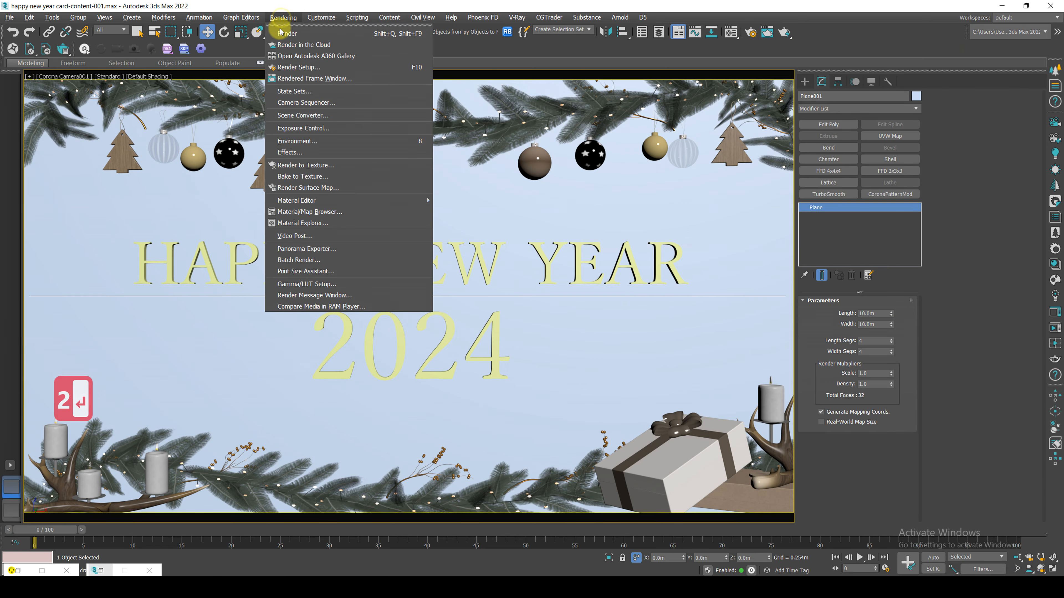
left_click(287, 139)
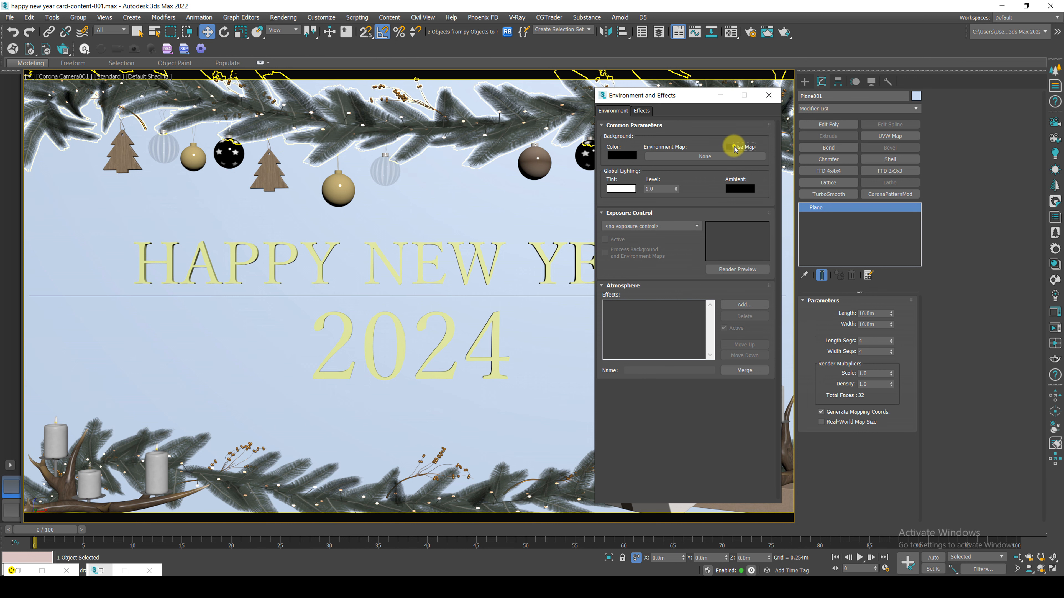
left_click(734, 147)
left_click(707, 156)
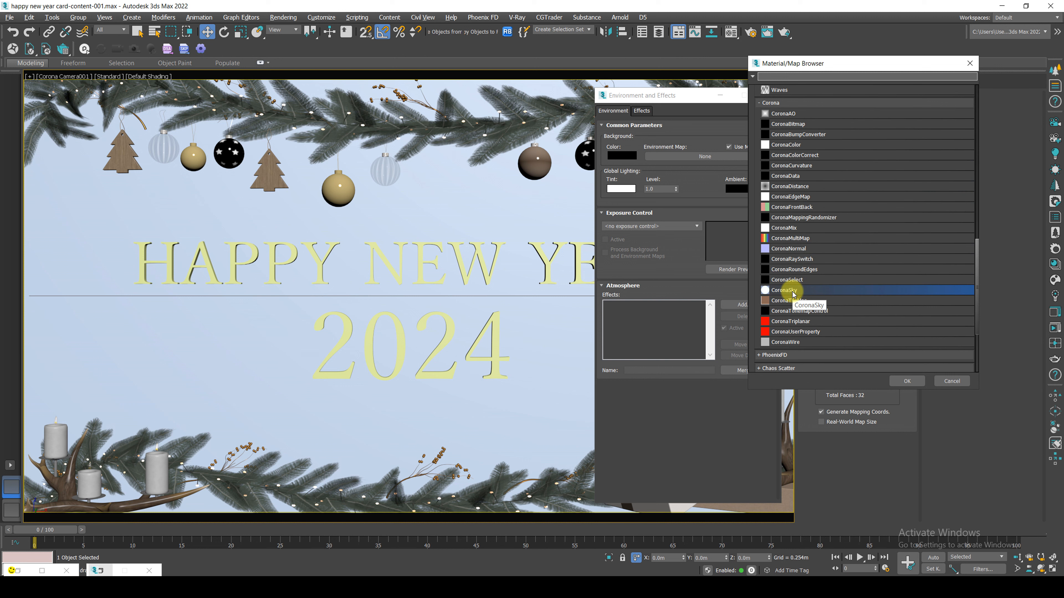
scroll(792, 268, "up", 8)
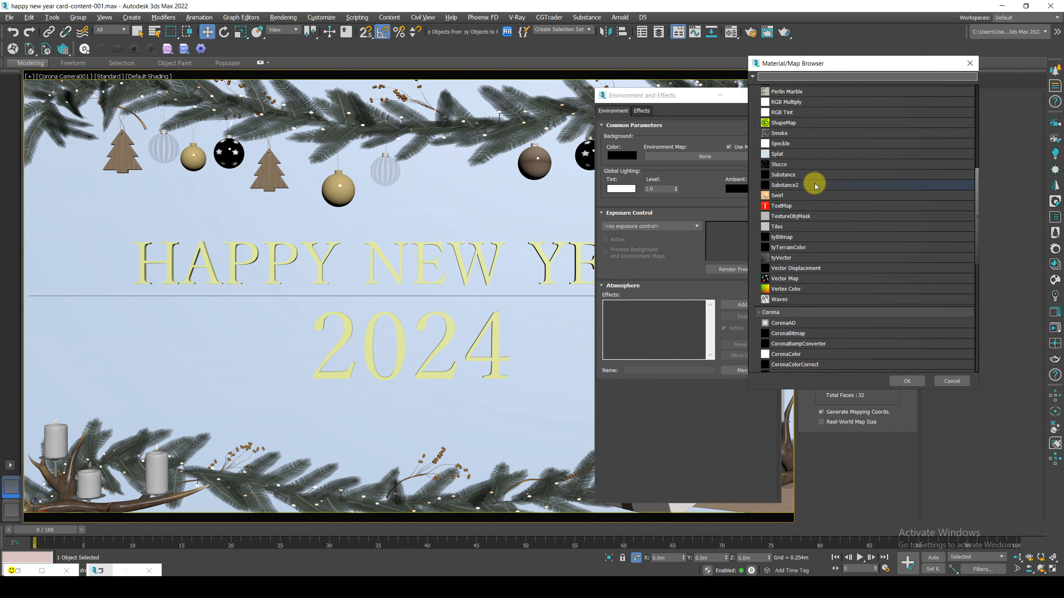
scroll(796, 137, "up", 6)
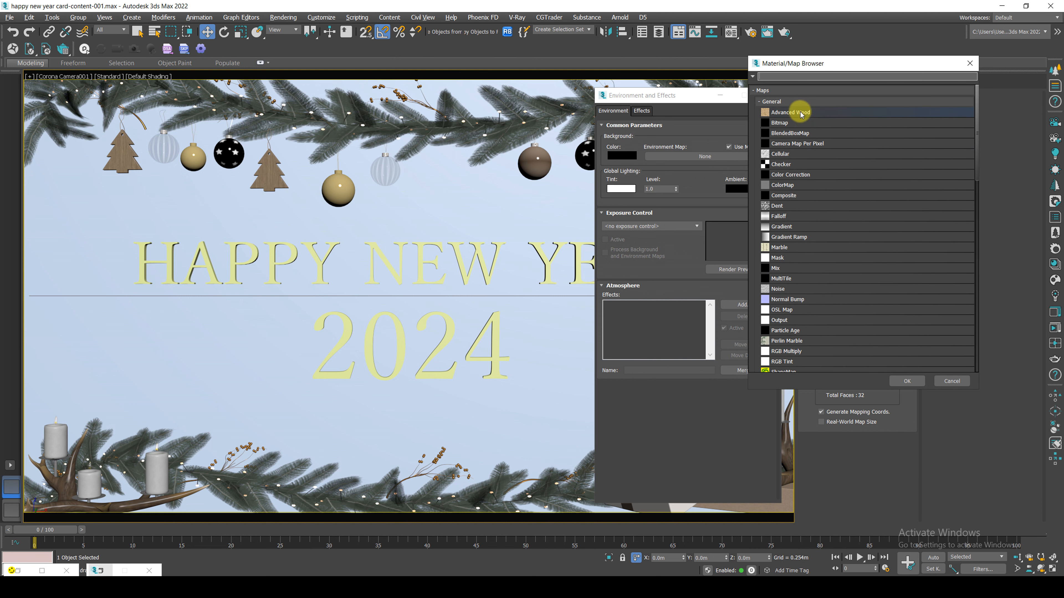
double_click(805, 126)
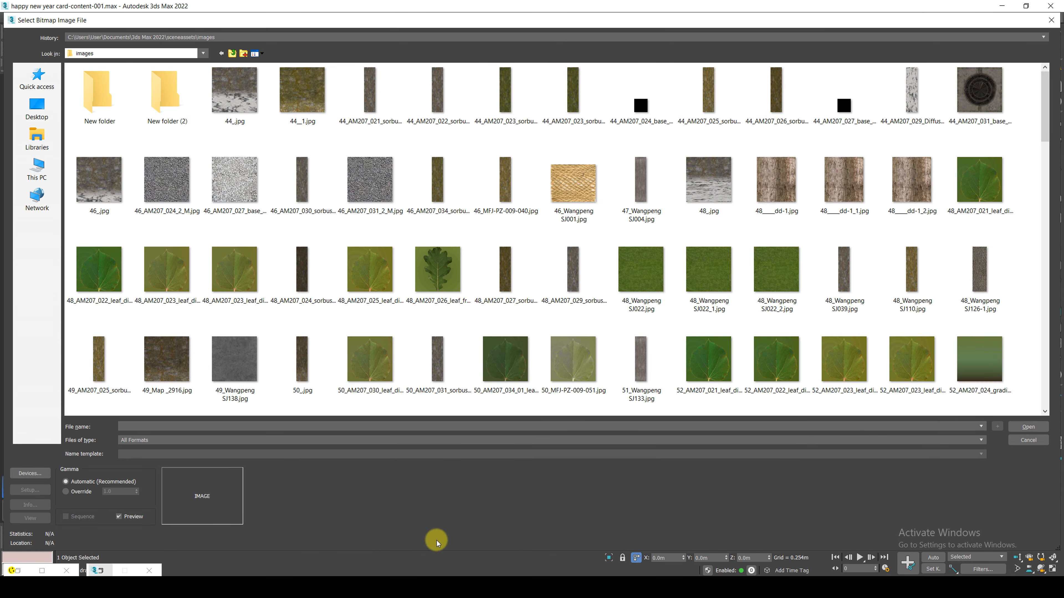
left_click(447, 585)
left_click(846, 284)
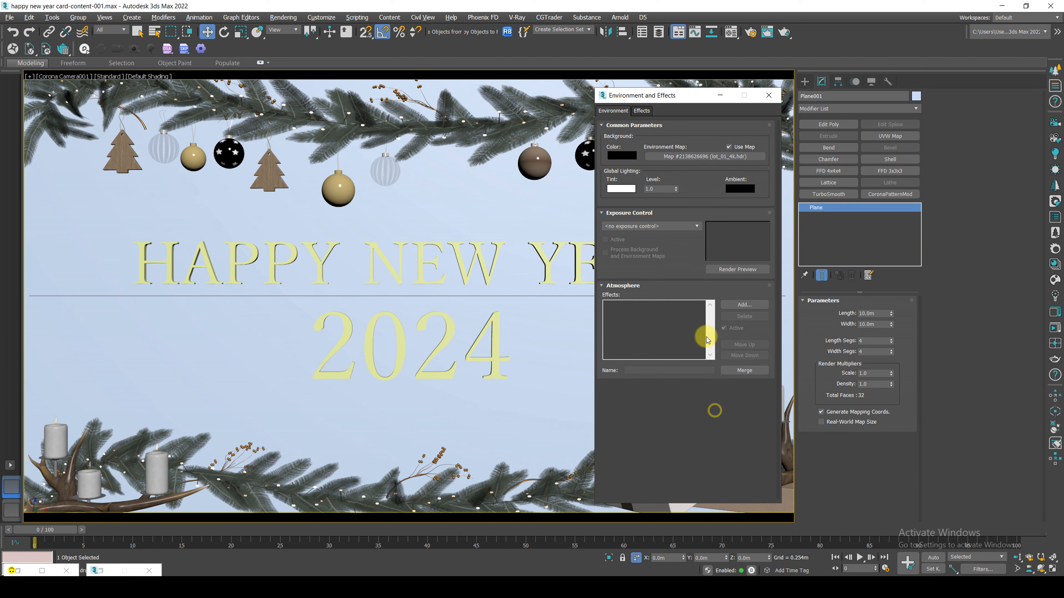
Render the camera view interactively with the HDR lighting and lower the Simple Exposure.
left_click(1057, 330)
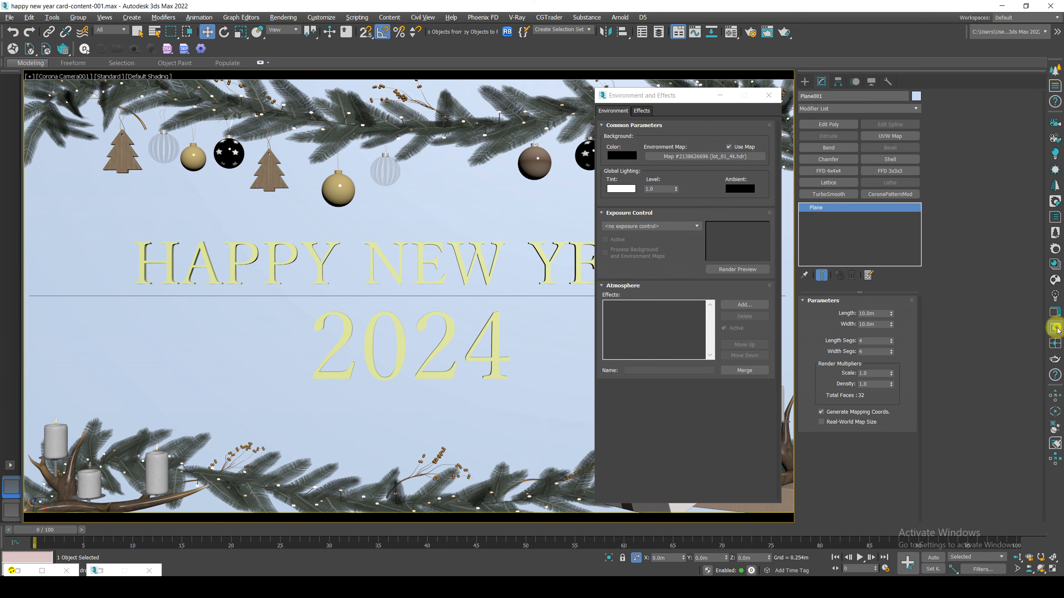
left_click(596, 308)
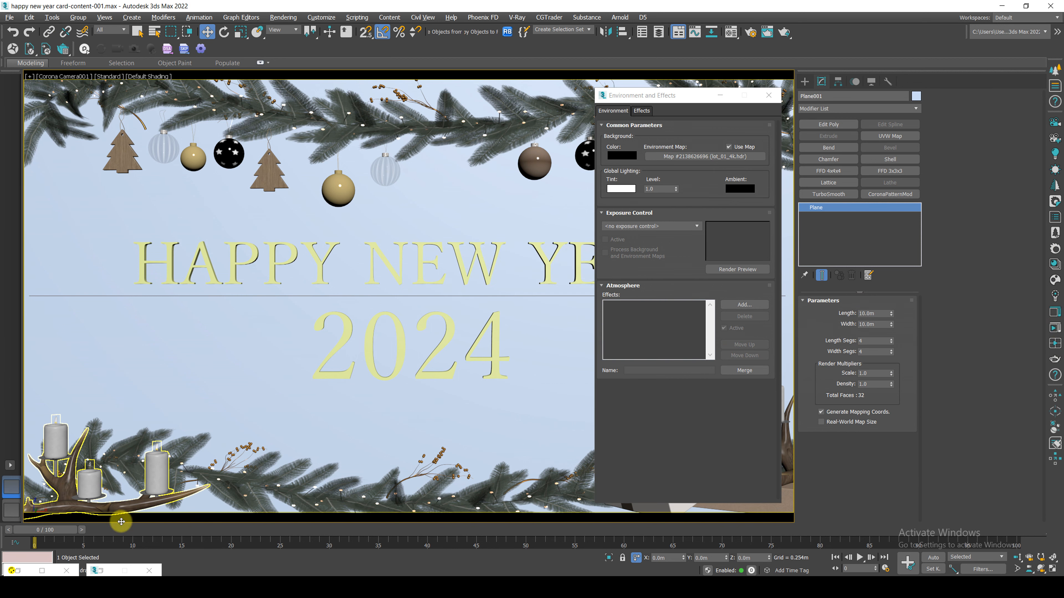
left_click(17, 571)
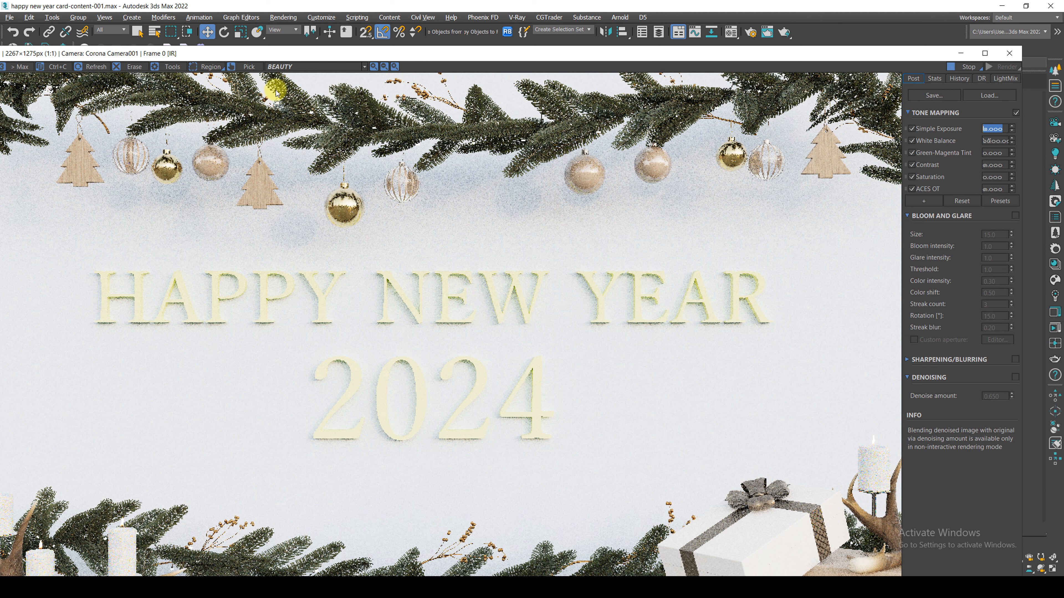
left_click_drag(357, 54, 402, 37)
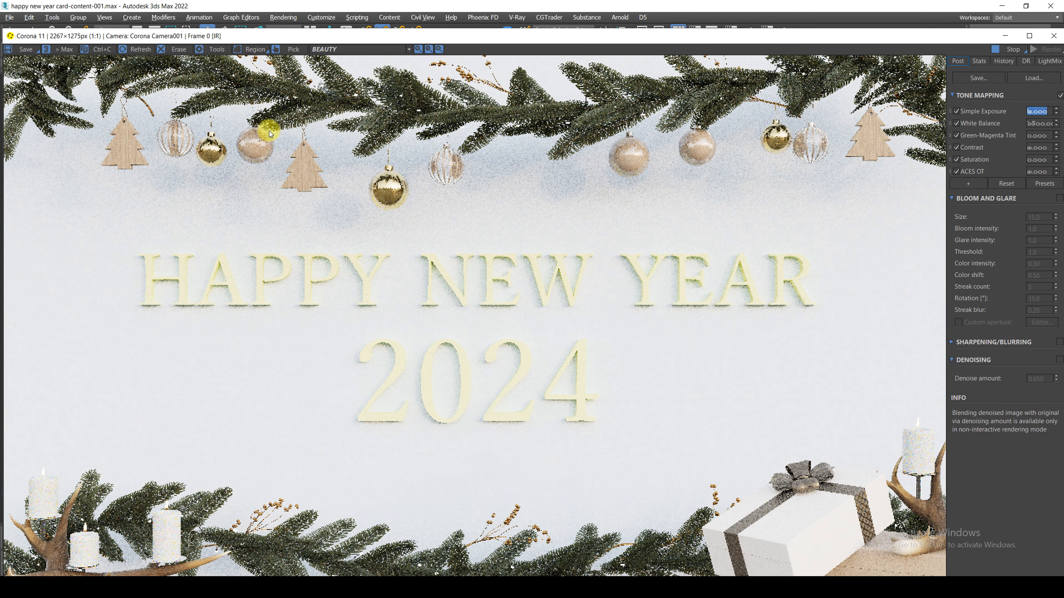
key("Return")
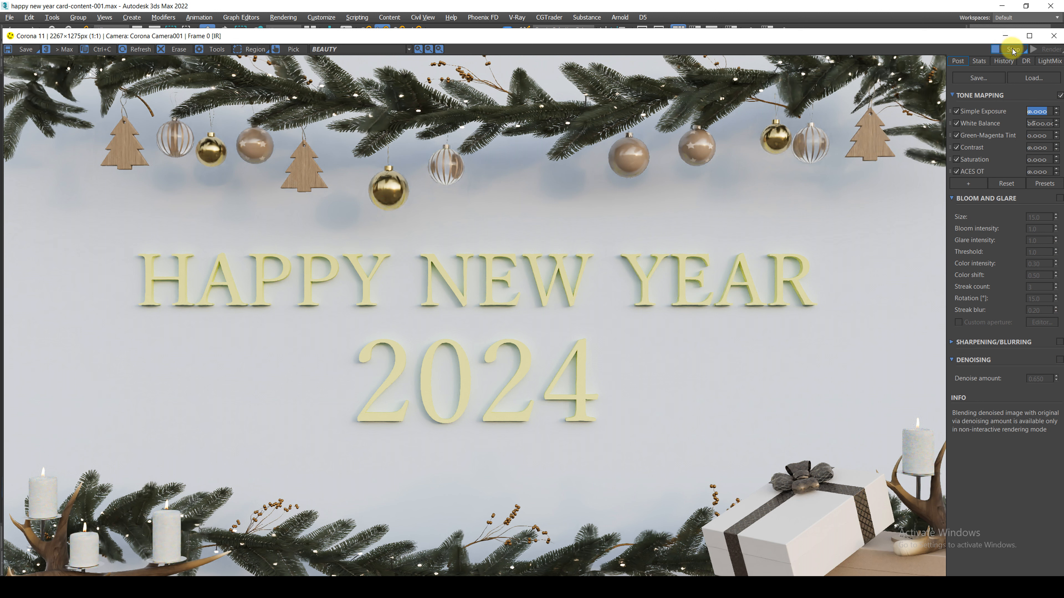
left_click(1005, 35)
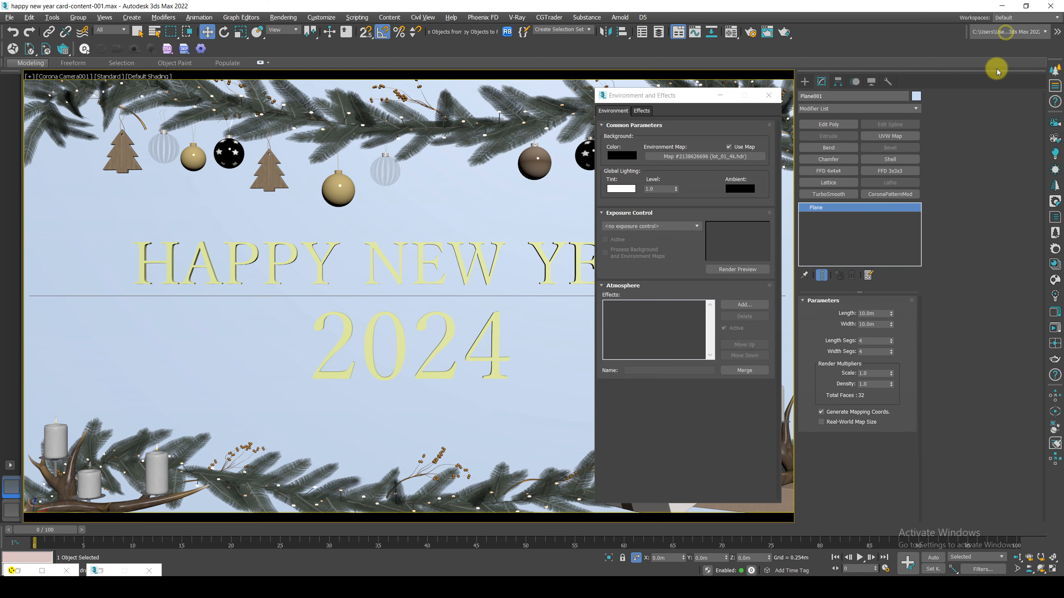
Create a CoronaPhysicalMtl in the first material slot with the Brass brushed preset.
left_click(721, 95)
key("m")
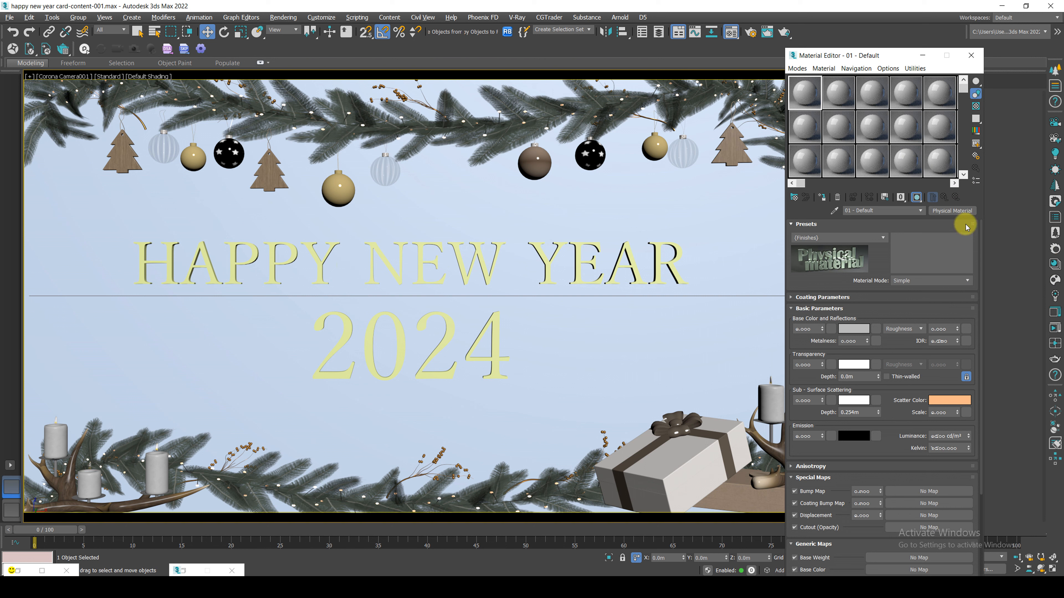
left_click(959, 211)
left_click(780, 211)
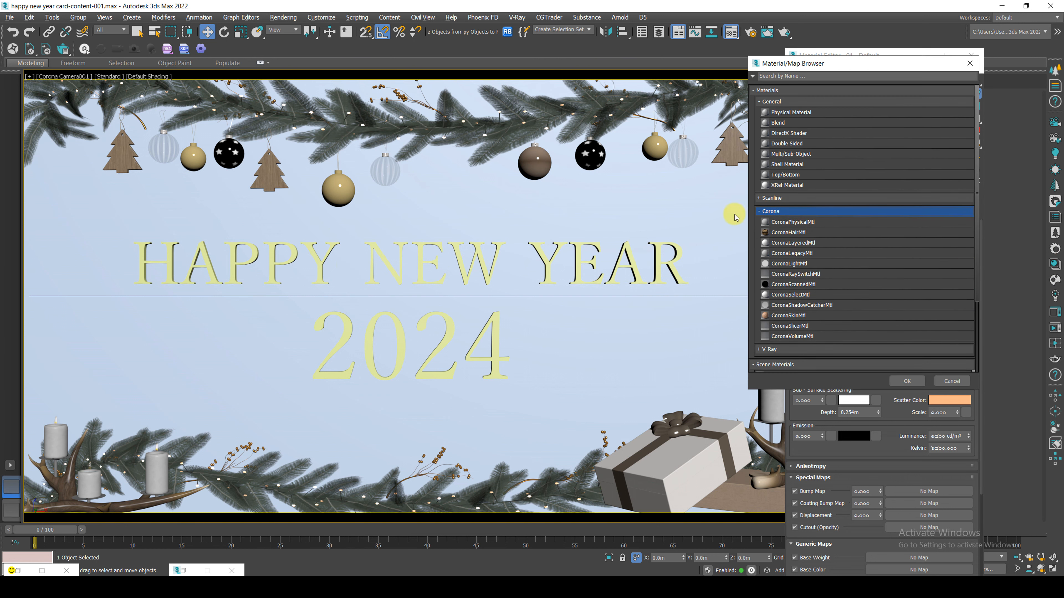
double_click(794, 223)
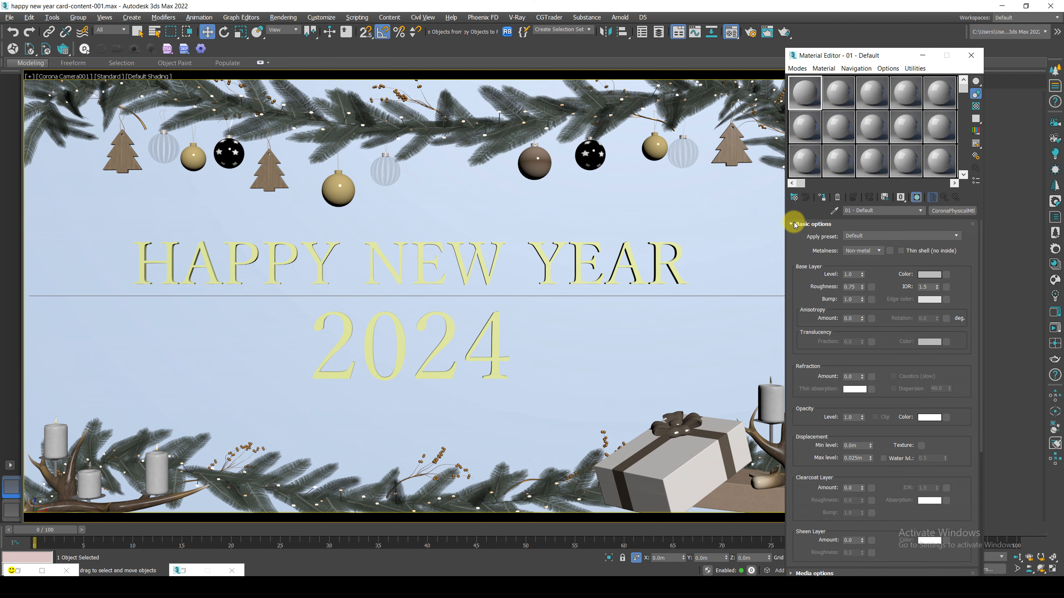
left_click(867, 238)
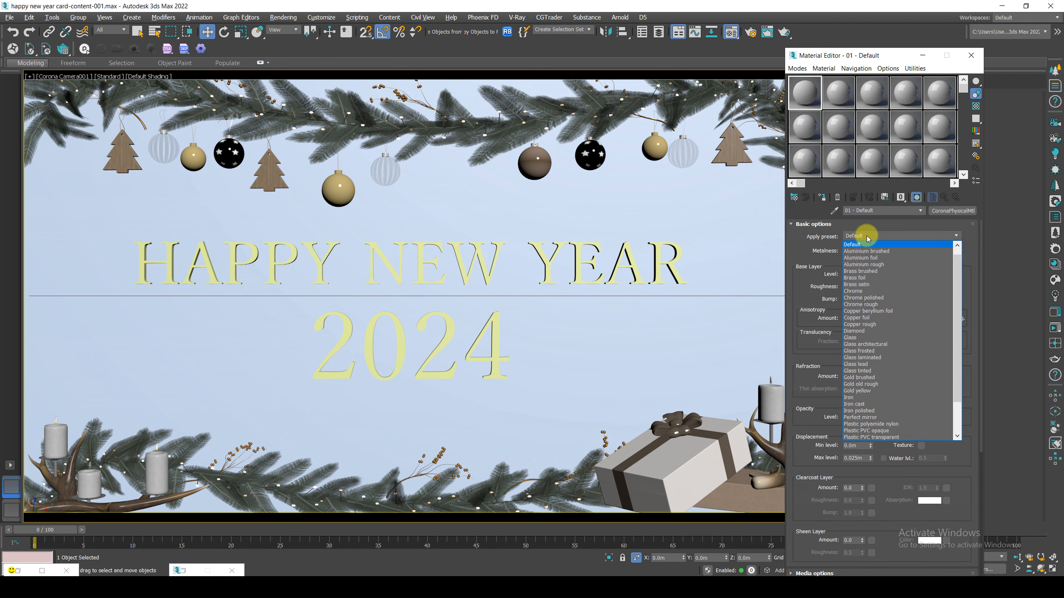
scroll(850, 397, "up", 3)
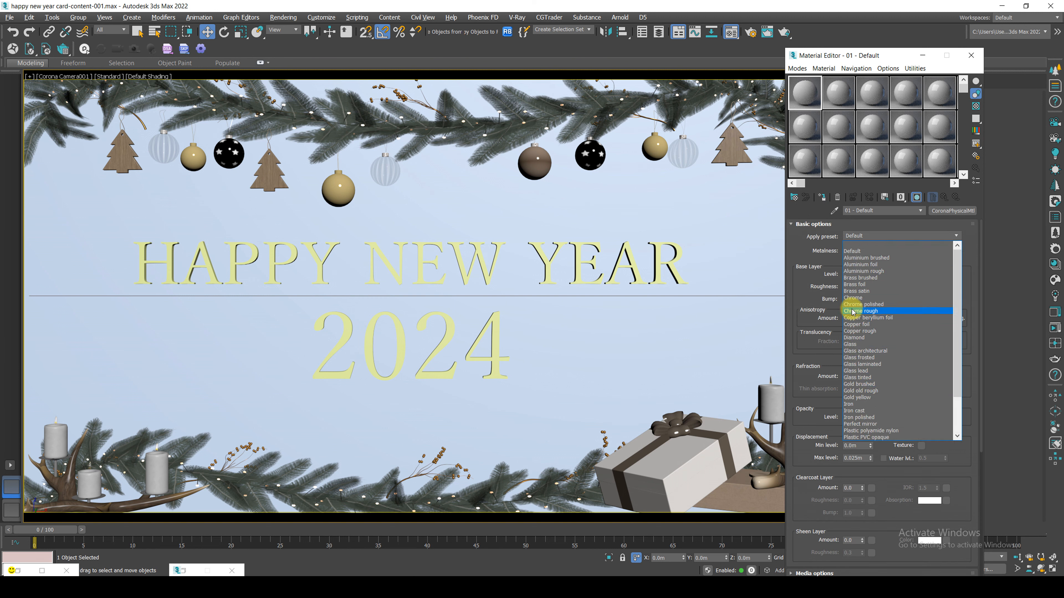
left_click(877, 278)
Apply the brushed brass material to both the HAPPY NEW YEAR and 2024 texts and preview them in an interactive render.
left_click_drag(569, 247, 575, 247)
mouse_move(526, 351)
left_mouse_down()
mouse_move(496, 357)
mouse_move(508, 345)
left_mouse_up()
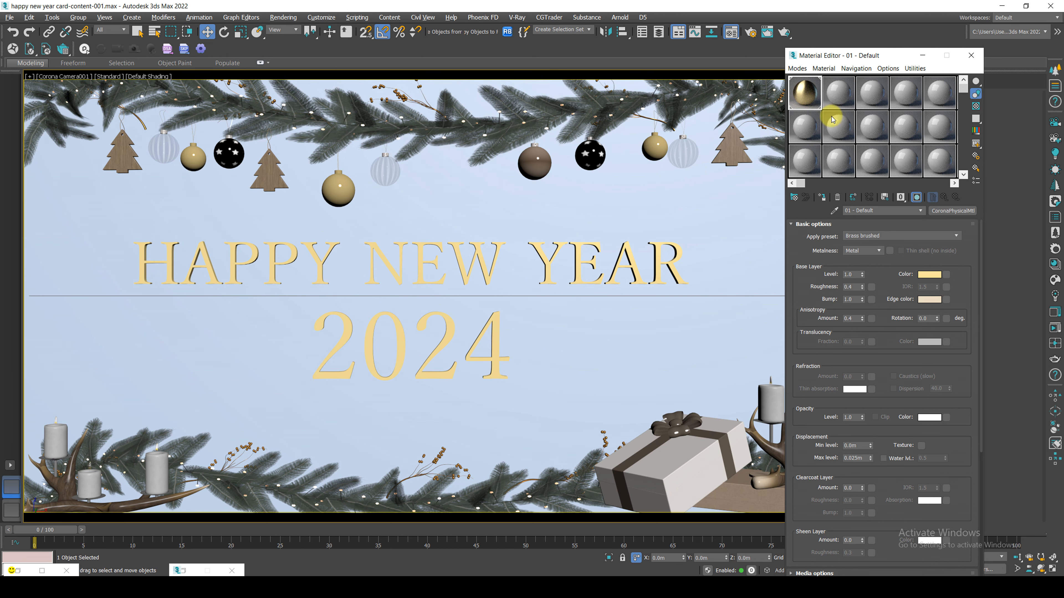
left_click(1059, 328)
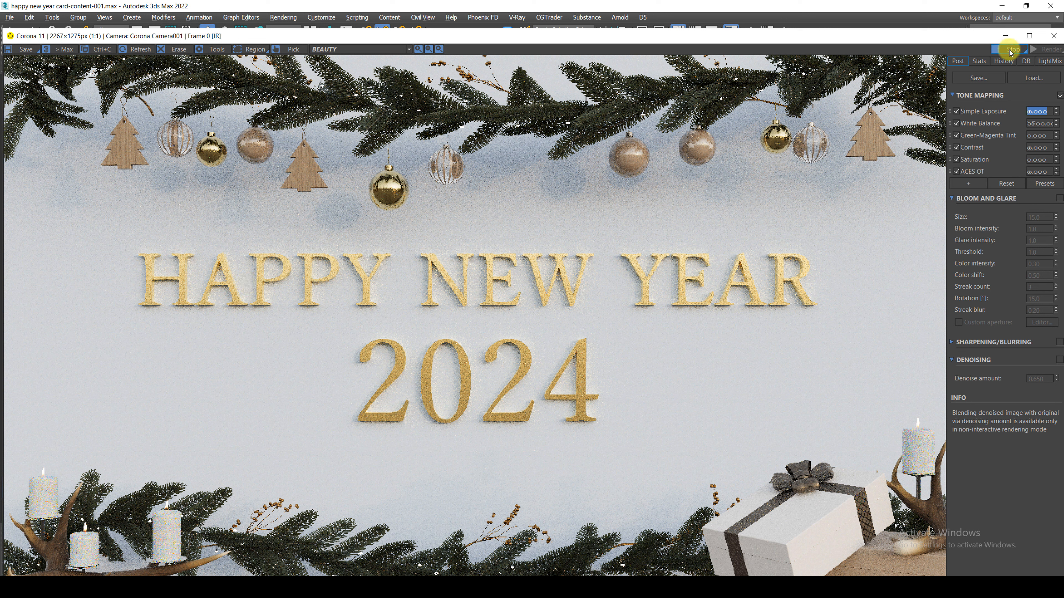
left_click(1005, 35)
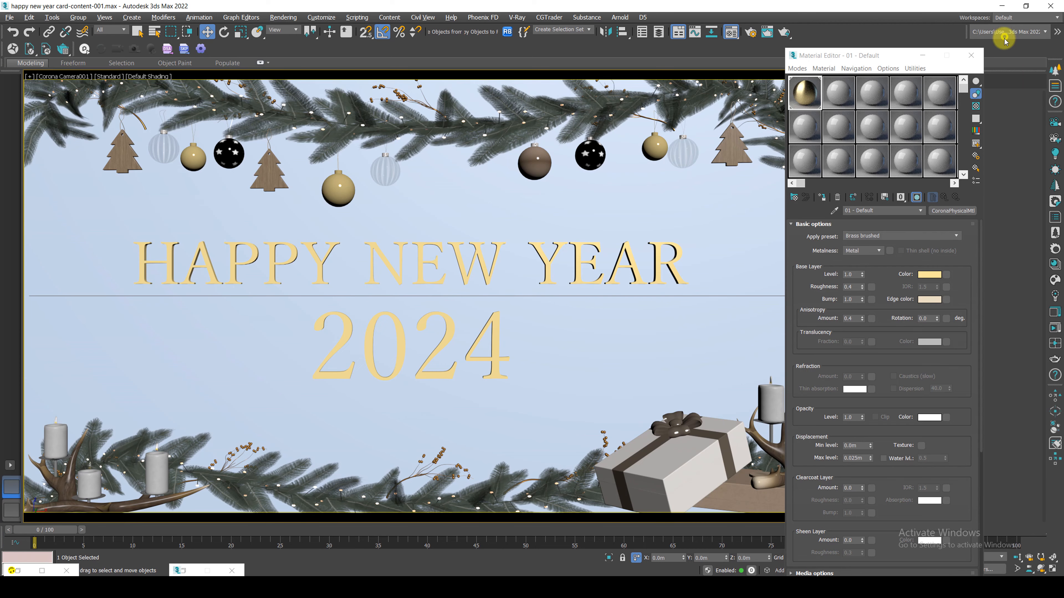
left_click(921, 52)
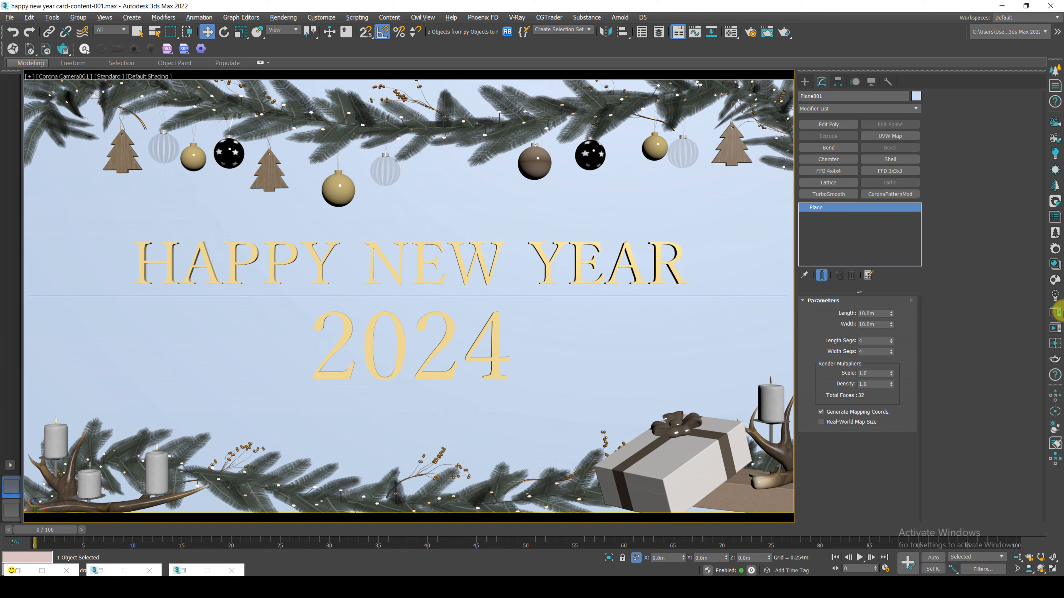
Assign the Wood Beam Painted material from the Corona library to the background plane and preview it in an interactive render.
left_click(1054, 264)
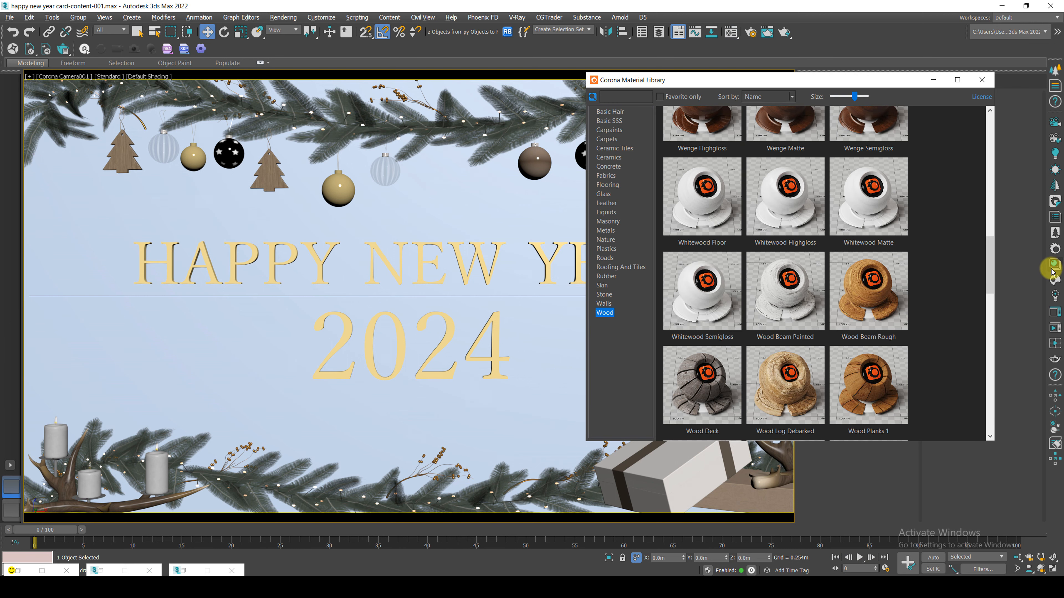
mouse_move(990, 262)
left_mouse_down()
mouse_move(978, 322)
mouse_move(976, 264)
left_mouse_up()
right_click(774, 236)
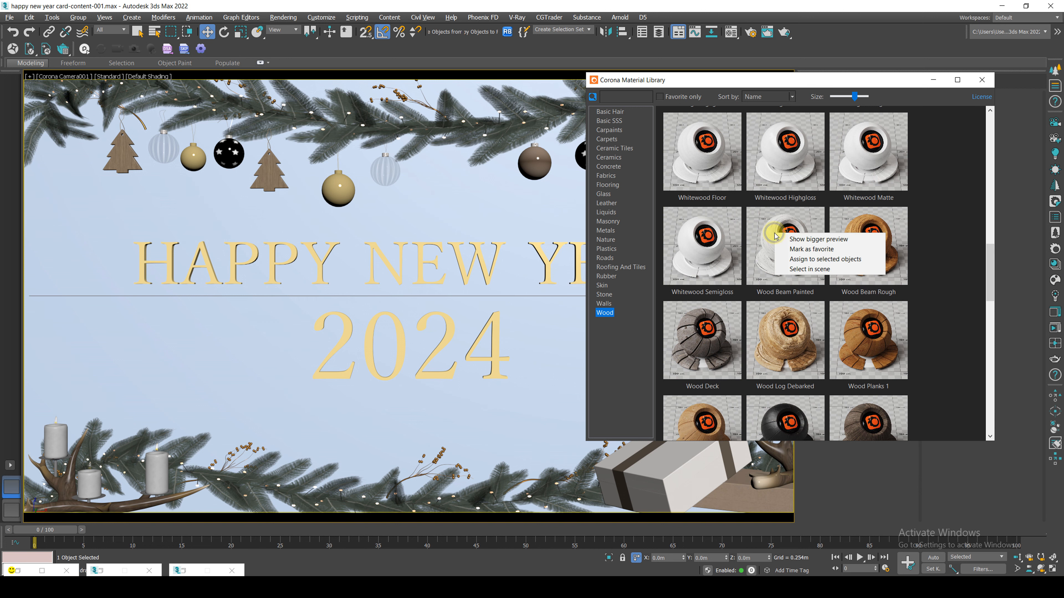
left_click(825, 259)
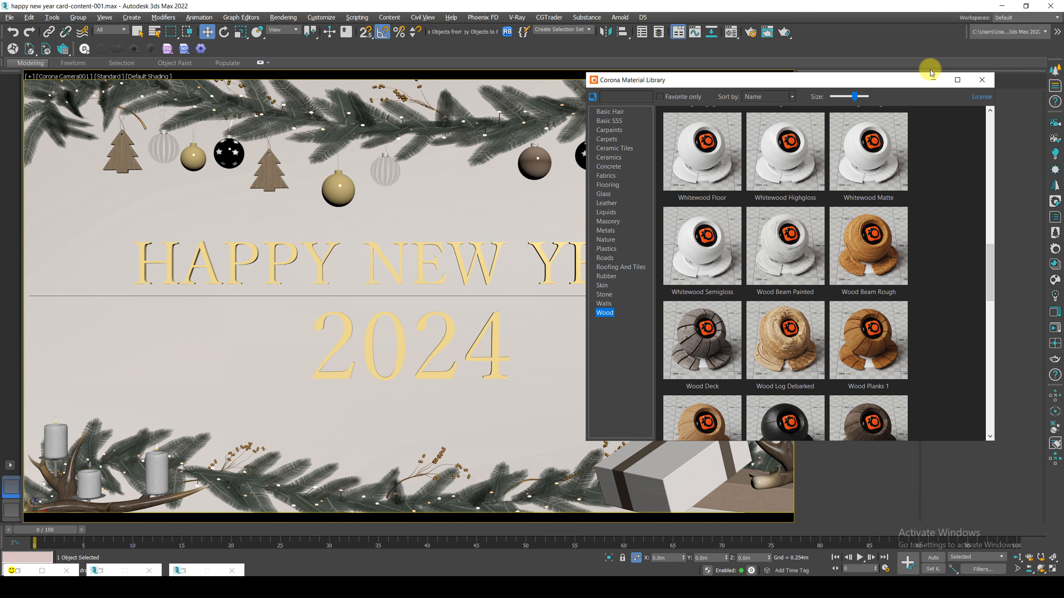
left_click(932, 80)
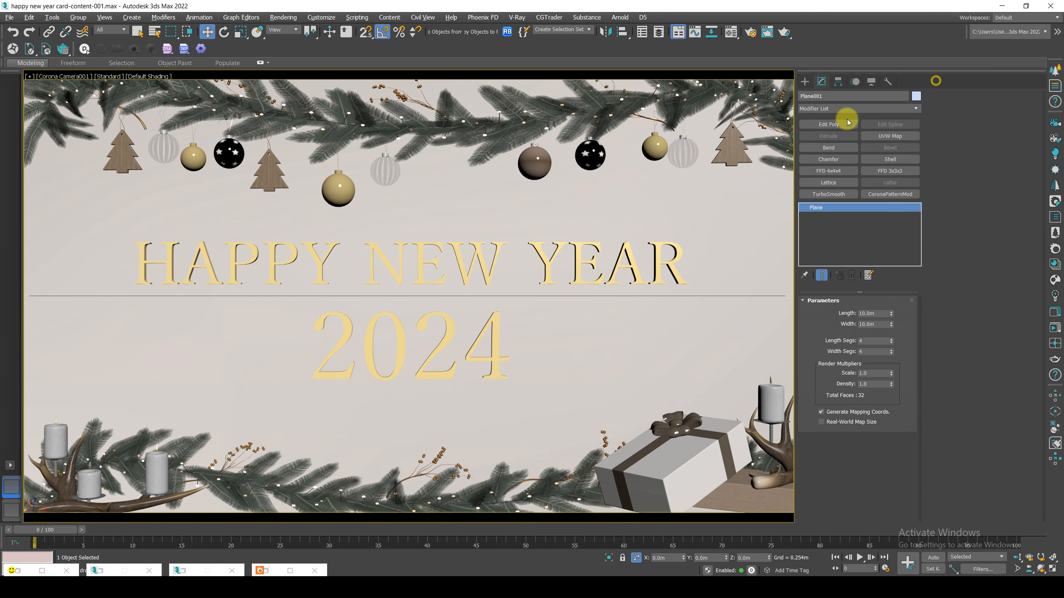
left_click(1053, 329)
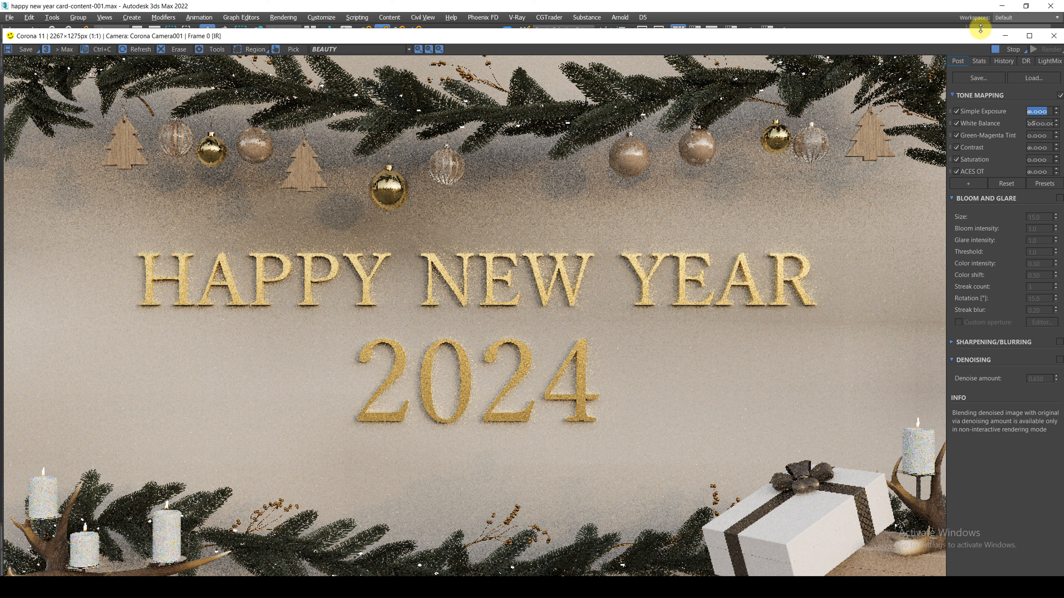
Shrink the render window and add a UVW Map modifier with Box mapping and Real-World Map Size to the background plane.
left_click_drag(3, 30, 539, 166)
left_click_drag(757, 175, 260, 75)
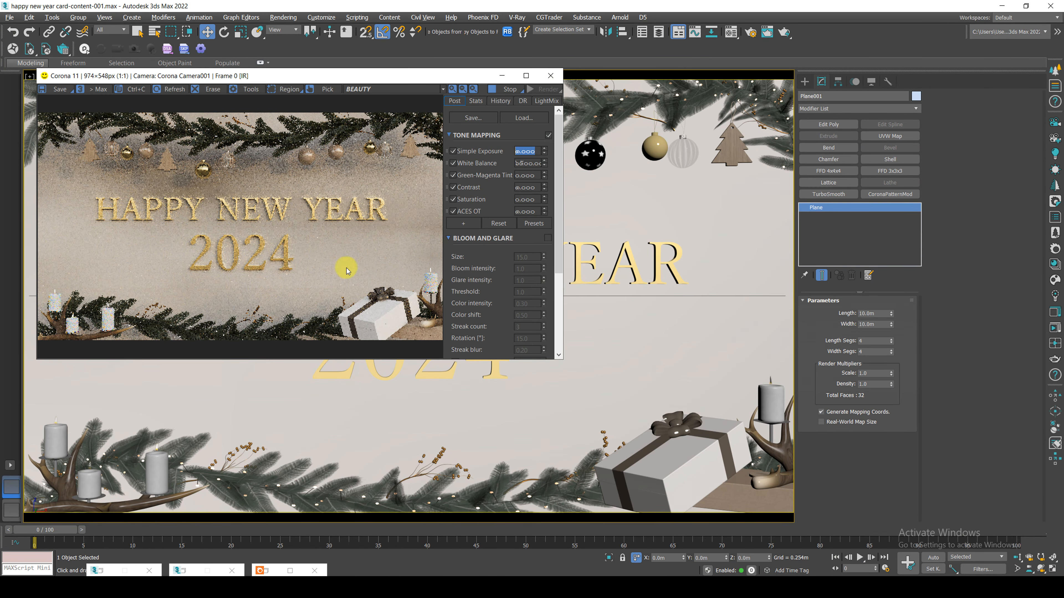
left_click(894, 109)
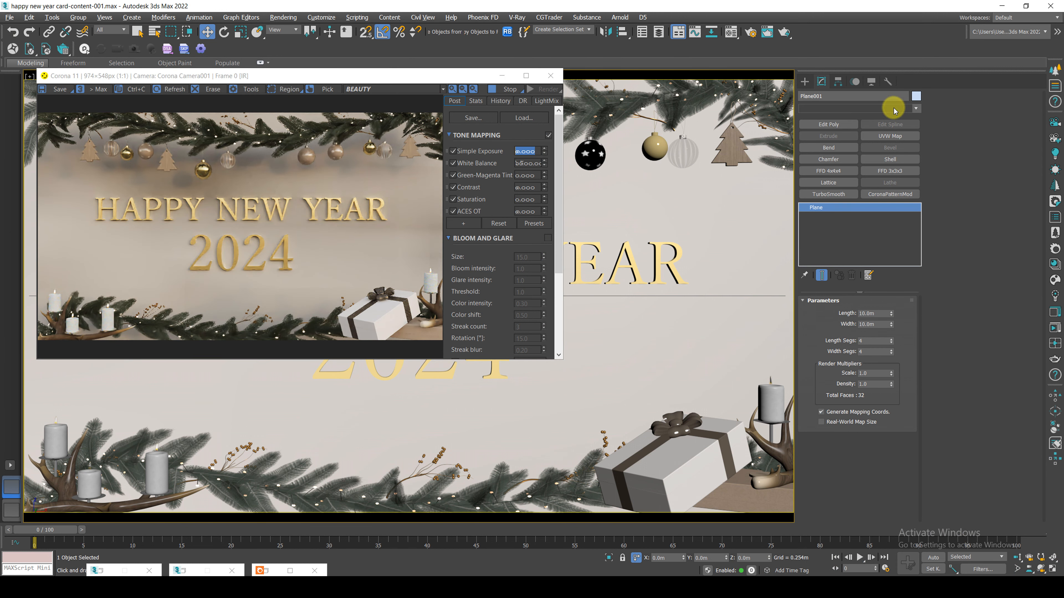
left_click(986, 100)
left_click(894, 135)
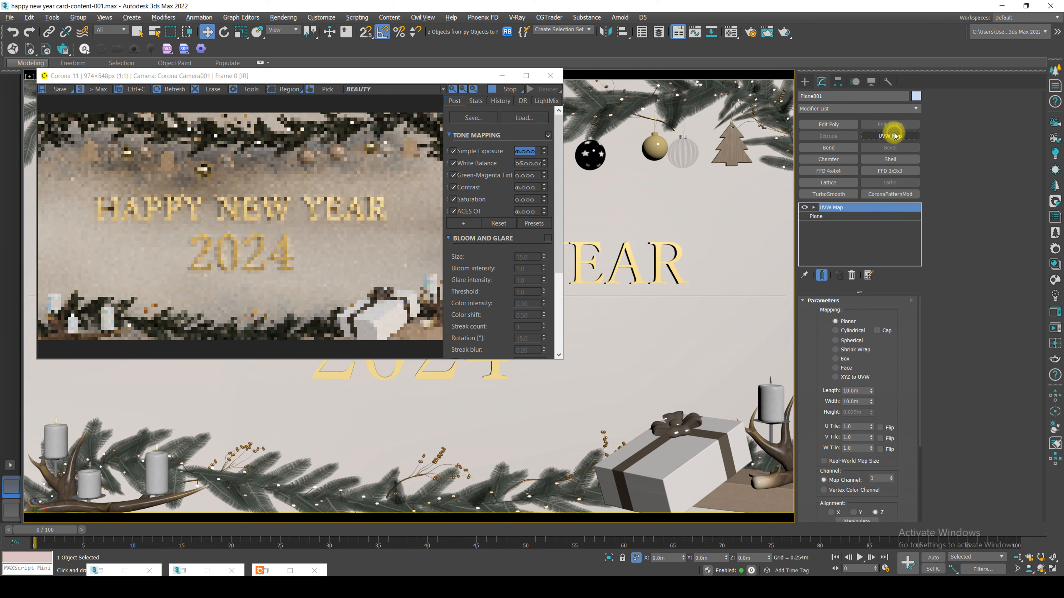
left_click(845, 462)
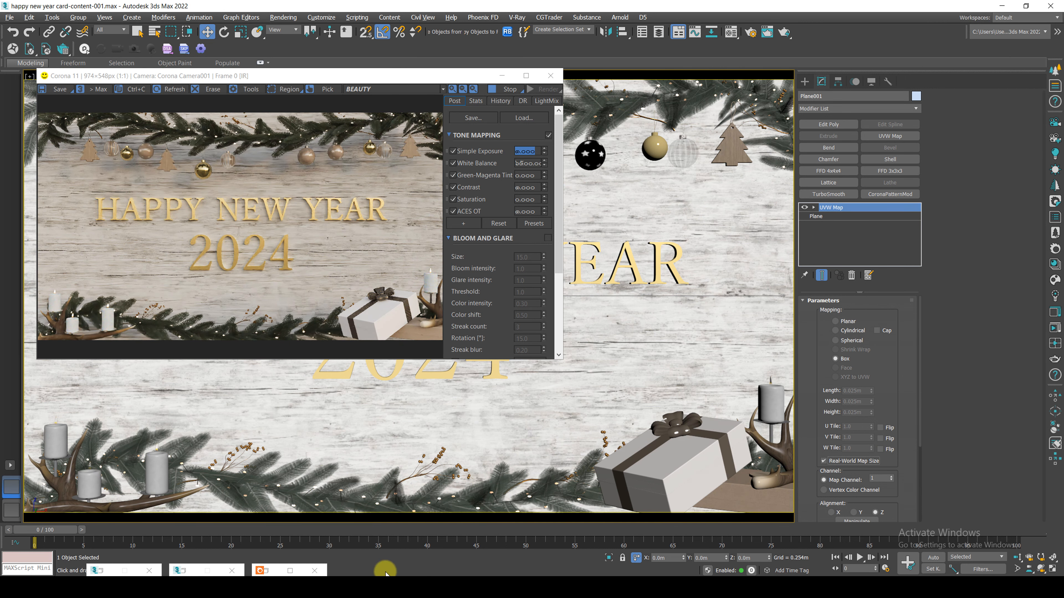
Try the Wood Deck and Wood Beam Rough materials from the Corona library on the background plane.
left_click(269, 569)
right_click(694, 318)
left_click(711, 345)
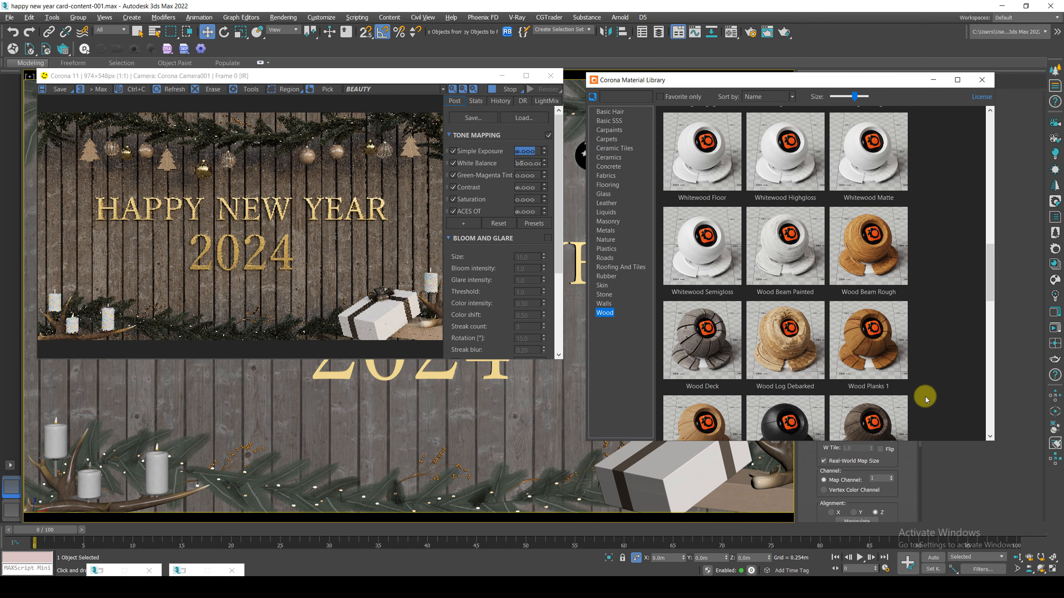
right_click(876, 252)
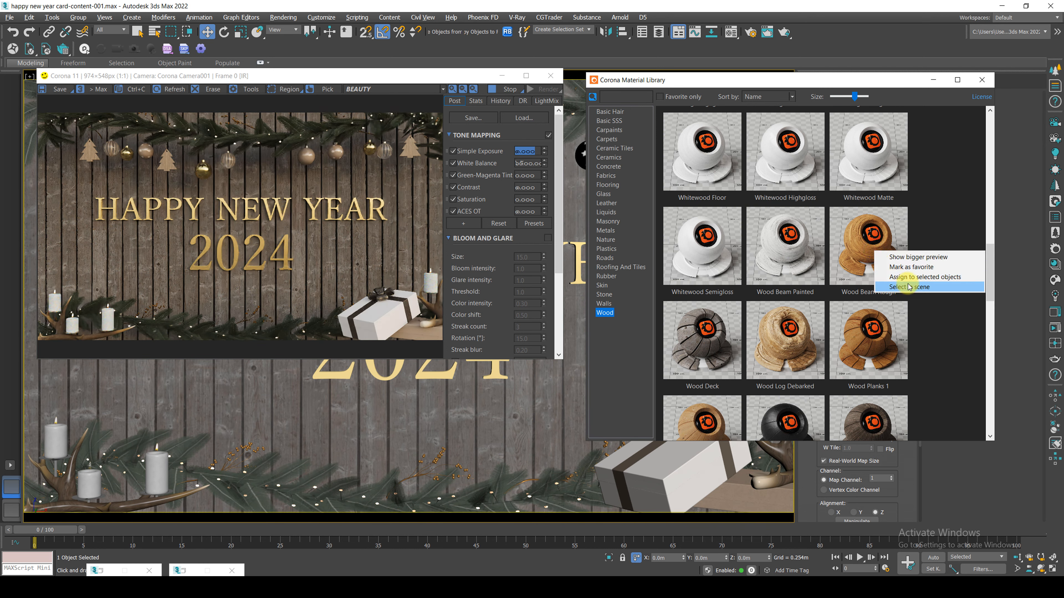
left_click(916, 277)
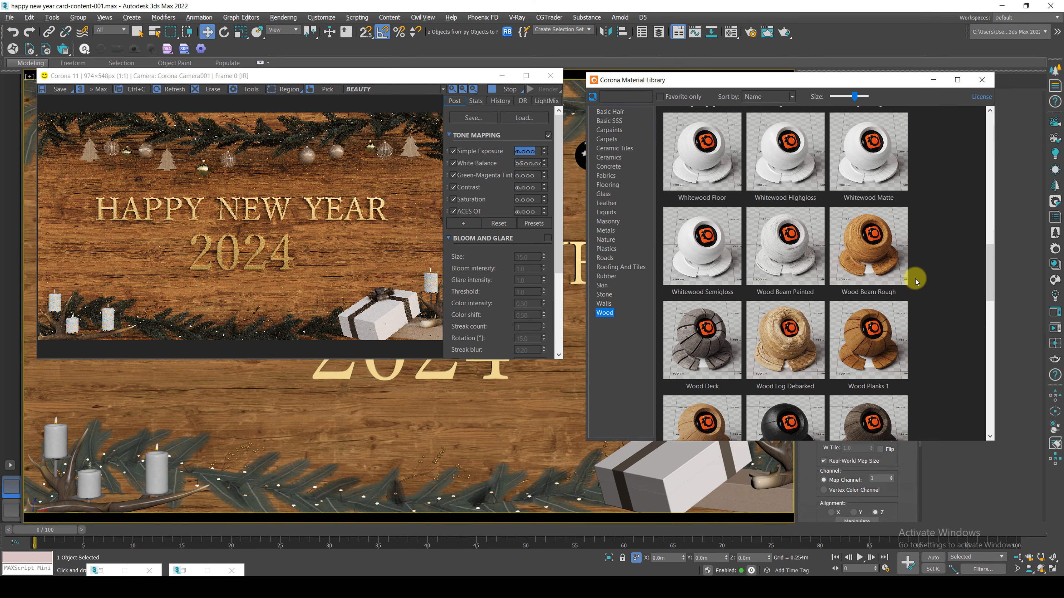
left_click_drag(988, 256, 987, 346)
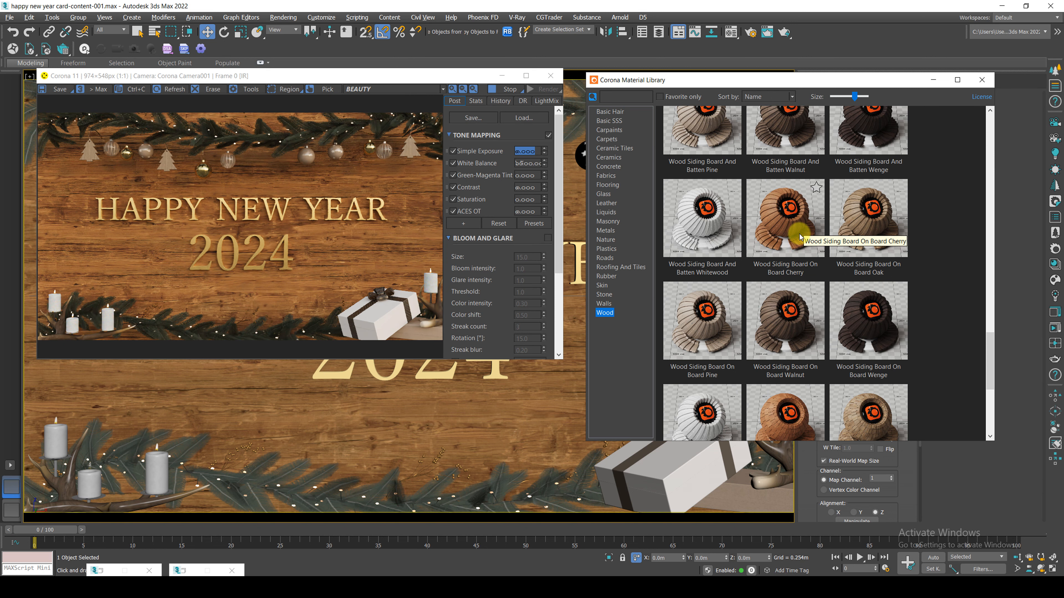
left_click_drag(988, 351, 989, 251)
Assign the Wood Beam Painted material to the background plane and minimize the material library and render windows.
right_click(789, 265)
left_click(823, 300)
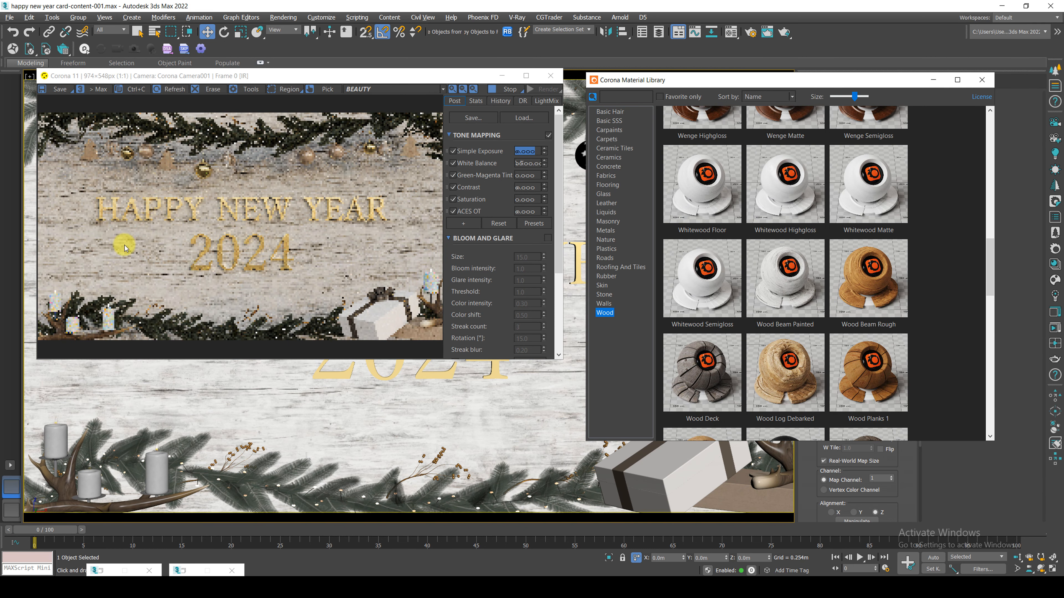
left_click(930, 80)
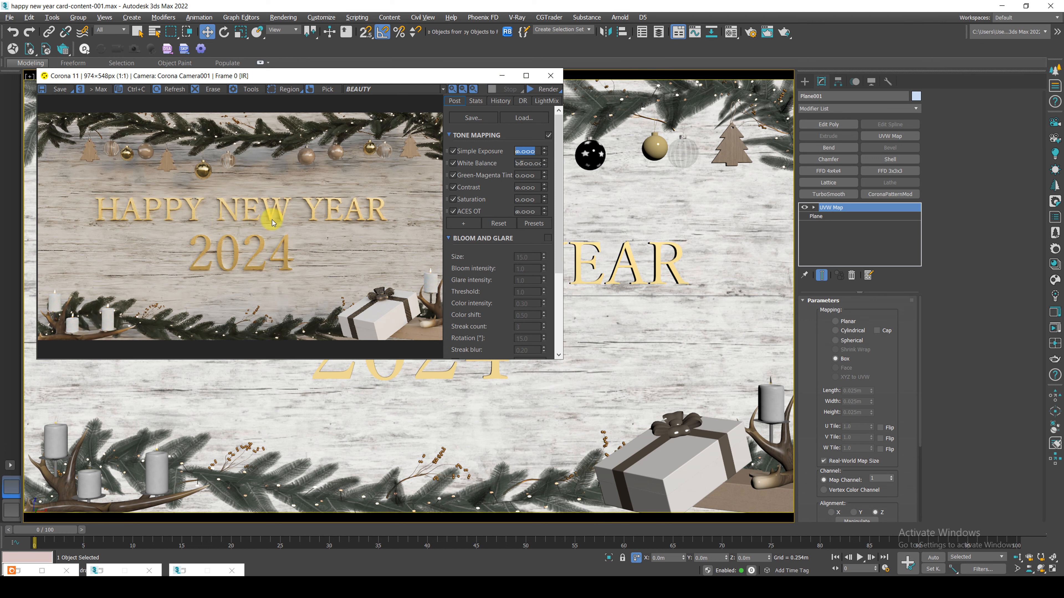
left_click(502, 76)
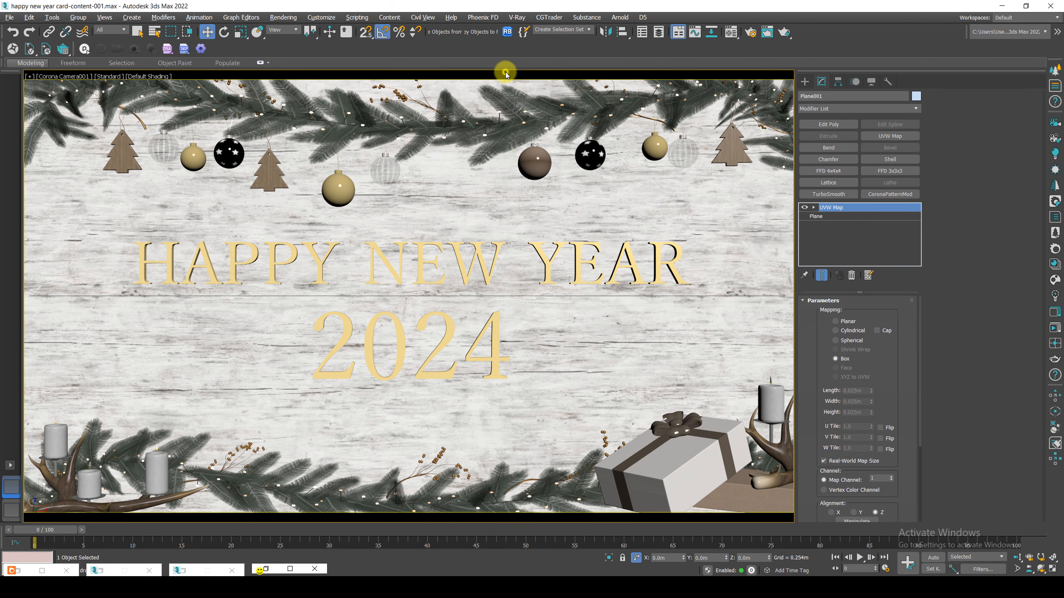
Create a spherical CoronaLight with a radius of about 0.526 m in the perspective view, in front of the backdrop.
left_click(802, 81)
left_click(829, 96)
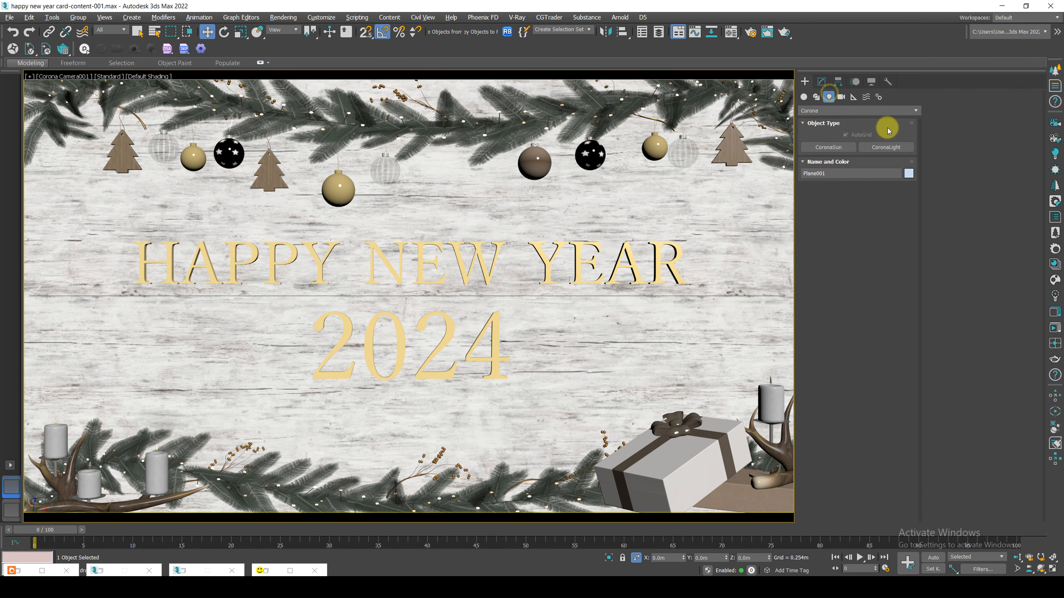
left_click(887, 147)
left_click(580, 323)
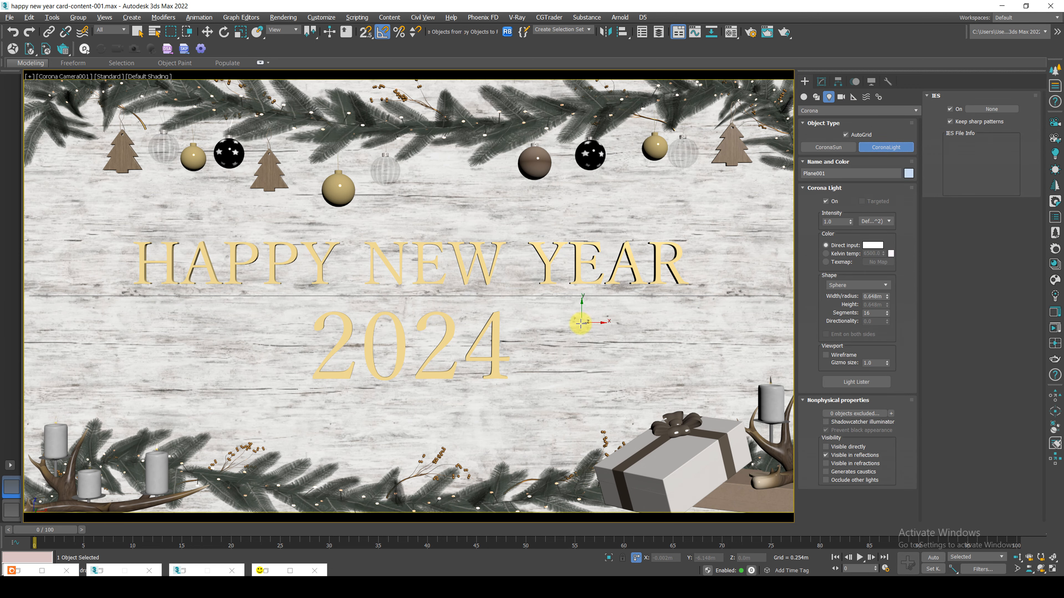
key("p")
scroll(461, 369, "down", 5)
middle_click_drag(440, 369, 416, 413, "alt")
scroll(417, 412, "down", 6)
left_click(530, 409)
left_click_drag(529, 407, 529, 396)
right_click(530, 397)
Move the sphere light in front of the backdrop and center it on the card's text area.
middle_click_drag(529, 389, 404, 332, "alt")
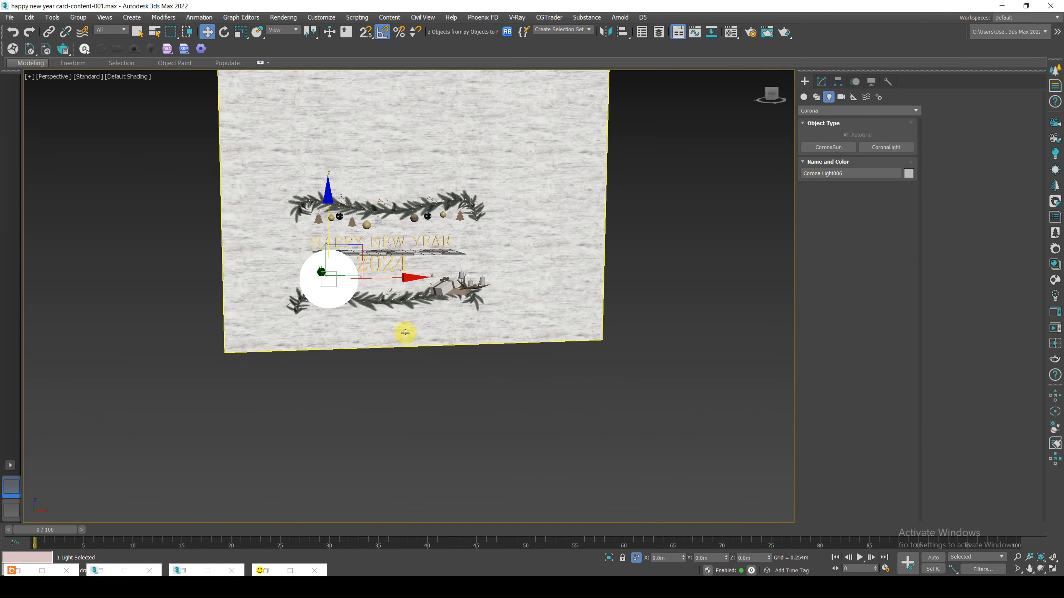
left_click_drag(412, 277, 500, 278)
middle_click_drag(439, 280, 519, 308, "alt")
left_click_drag(677, 317, 544, 300)
middle_click_drag(544, 299, 571, 304, "alt")
left_click_drag(370, 244, 405, 238)
middle_click_drag(391, 296, 470, 310, "alt")
left_click_drag(548, 252, 517, 273)
middle_click_drag(518, 273, 396, 236, "alt")
left_click_drag(303, 195, 301, 207)
left_click_drag(376, 269, 355, 270)
scroll(309, 289, "down", 2)
middle_click_drag(297, 295, 356, 316, "alt")
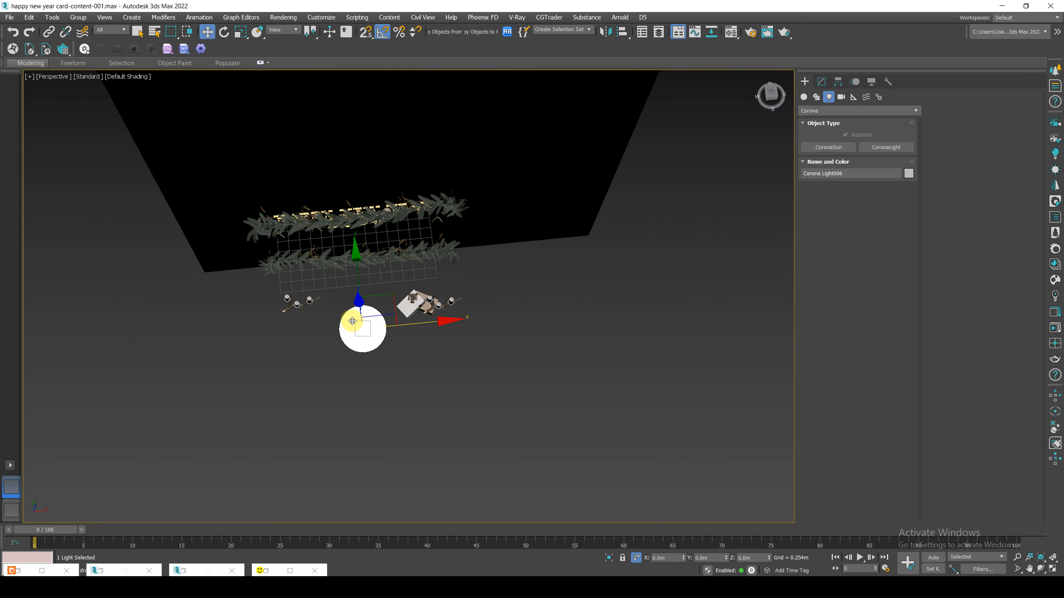
Pull the light back along the Y axis behind the camera so it no longer blocks the camera view.
left_click_drag(359, 258, 359, 294)
key("c")
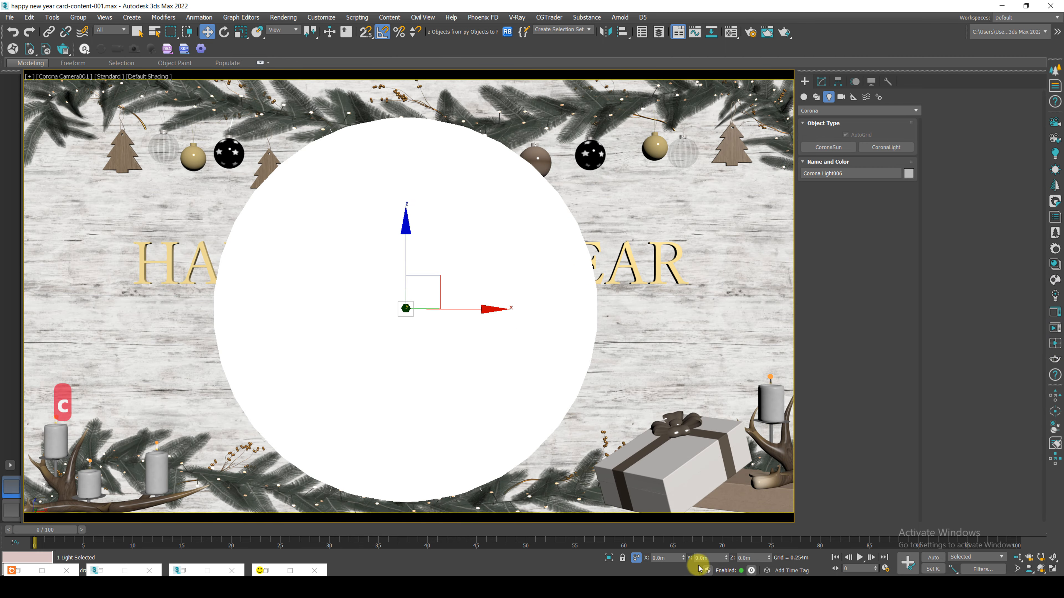
left_click_drag(726, 557, 564, 3)
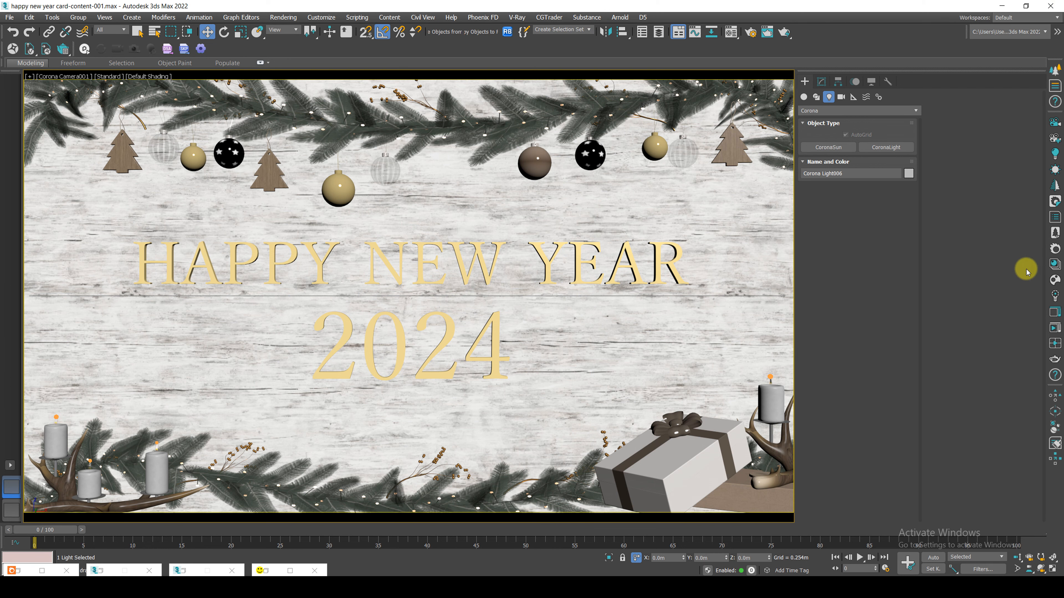
Start an interactive render and set the front light's intensity first to 10, then to 20.
left_click(1055, 328)
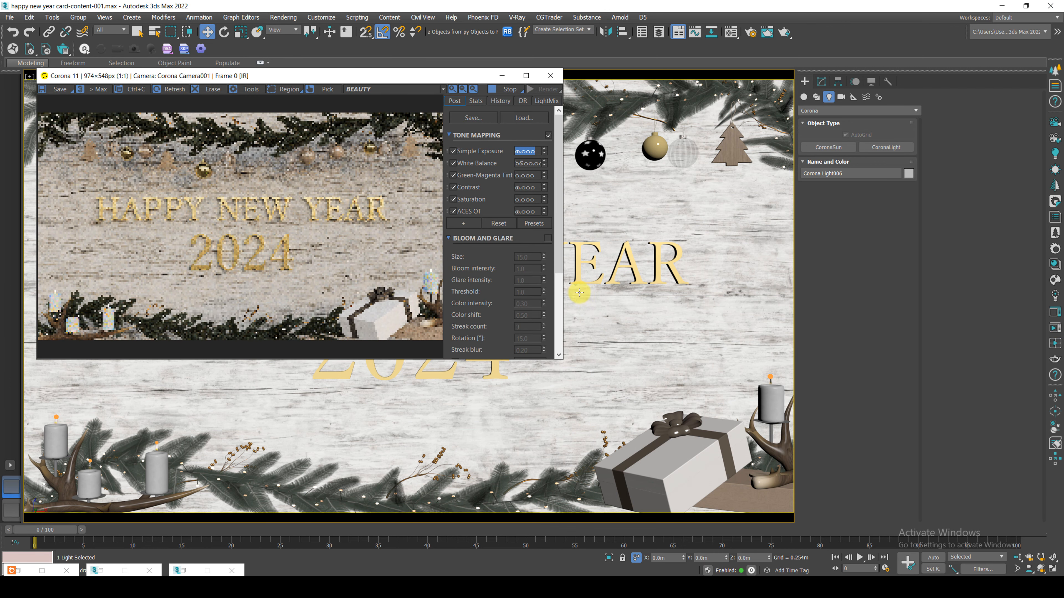
left_click(822, 82)
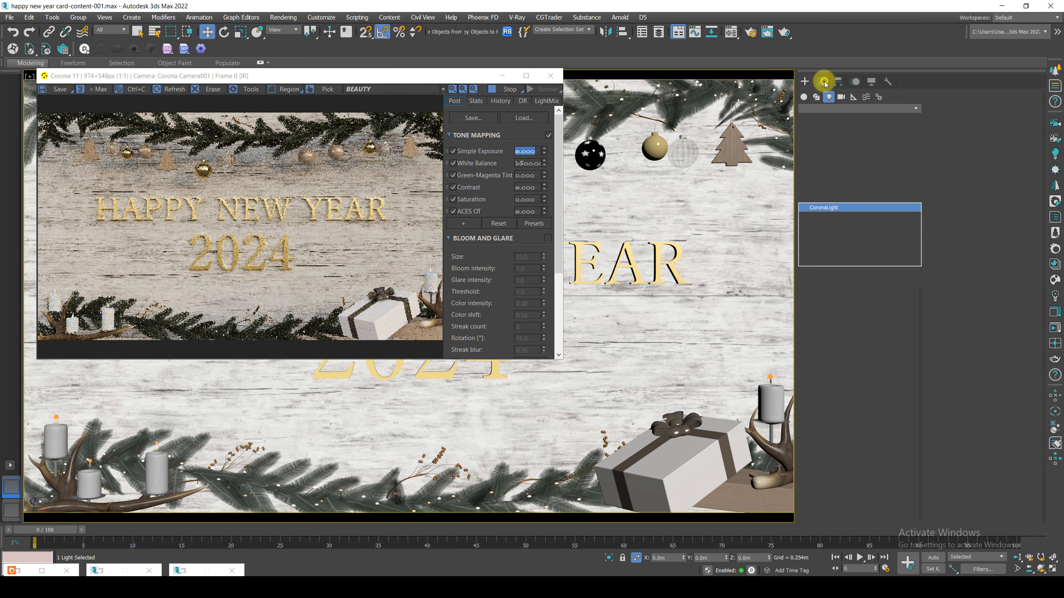
type("10")
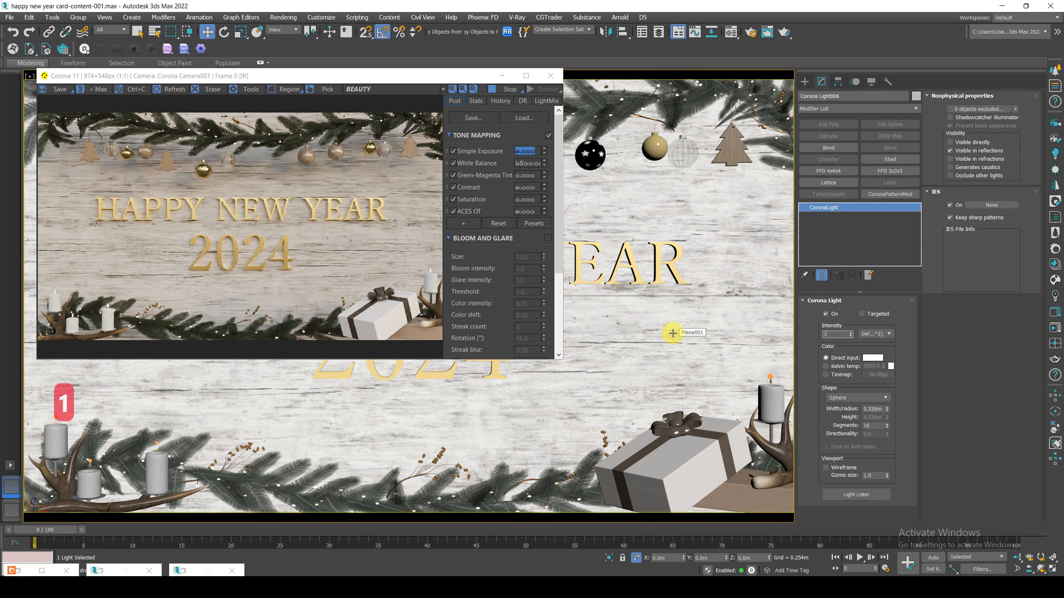
key("Return")
type("20")
key("Return")
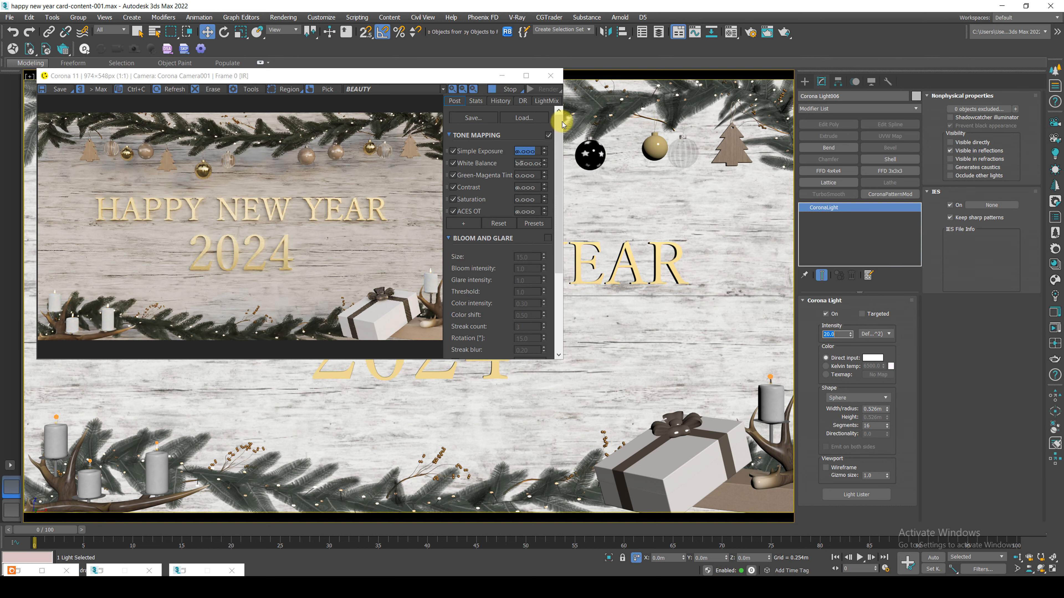
left_click(502, 75)
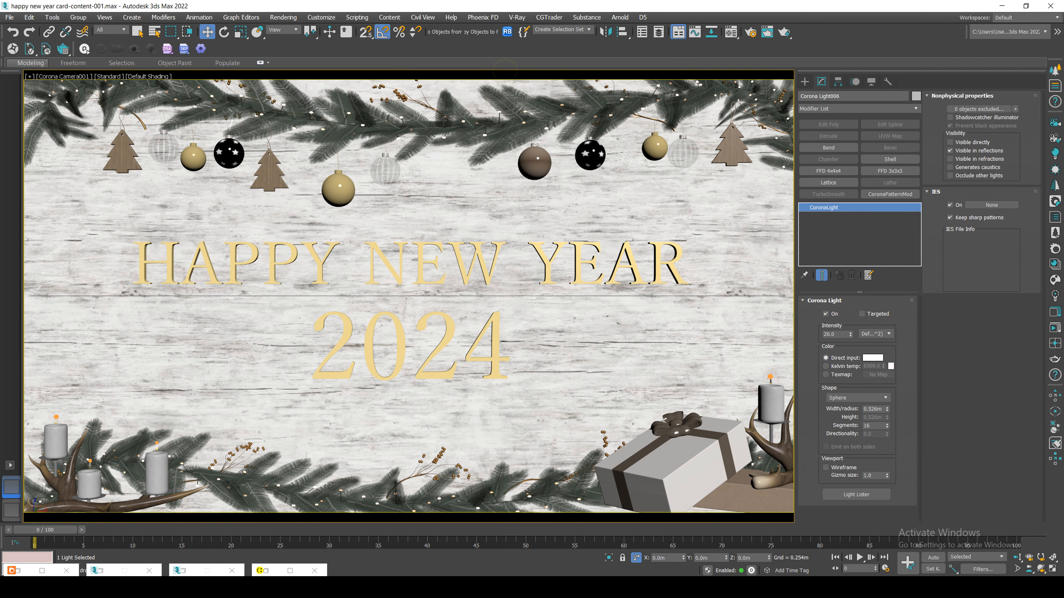
Make two independent copies of the front light, placing one on each side of the card scene.
left_click(458, 585)
left_click(847, 295)
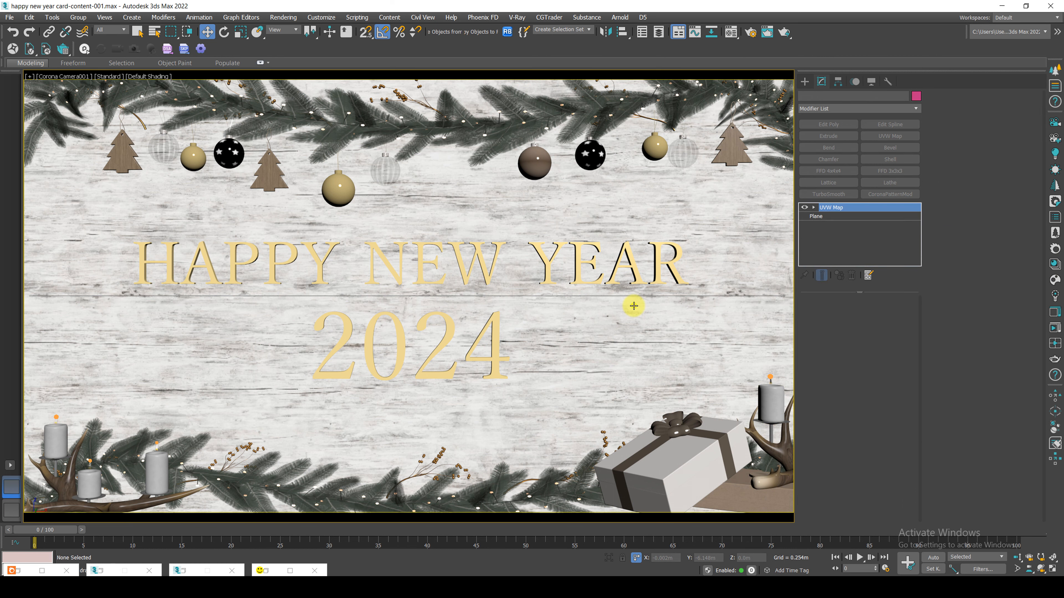
left_click(610, 304)
key("p")
scroll(413, 275, "down", 5)
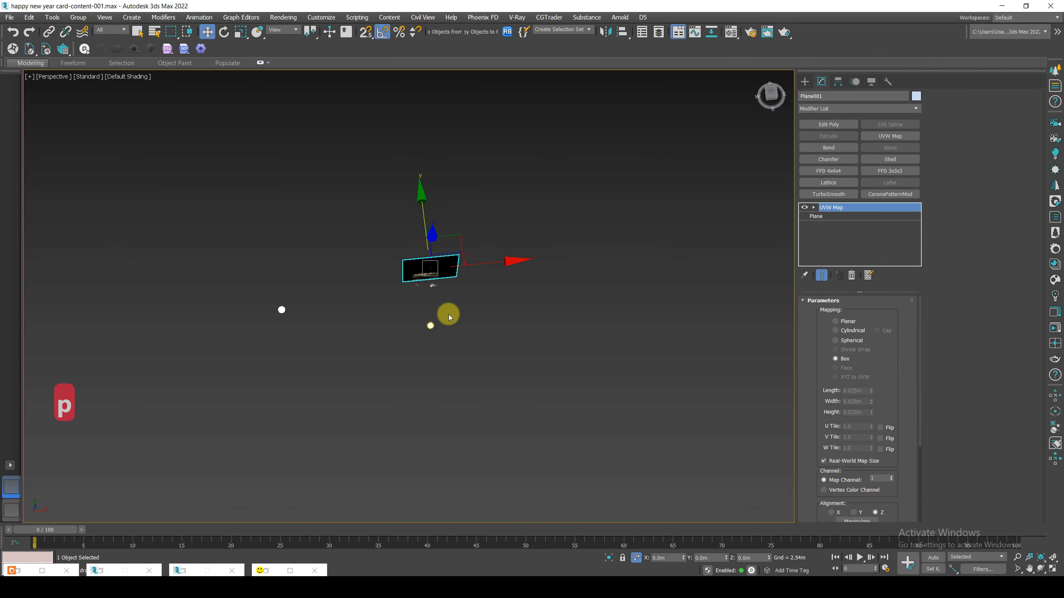
scroll(448, 315, "up", 6)
left_click(426, 385)
left_click_drag(438, 423, 582, 176, "shift")
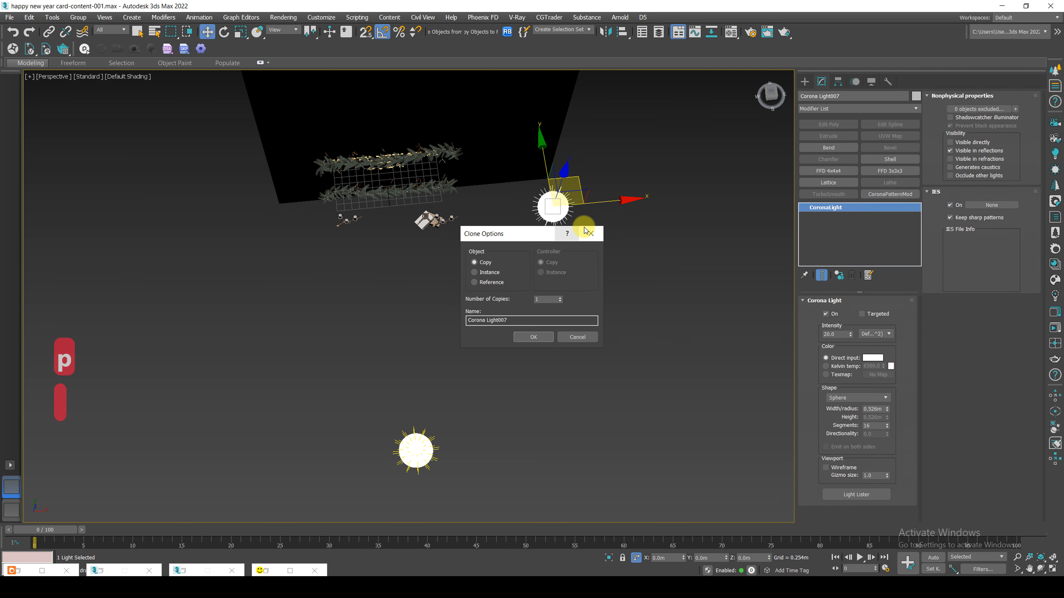
key("Return")
left_click_drag(633, 201, 327, 231, "shift")
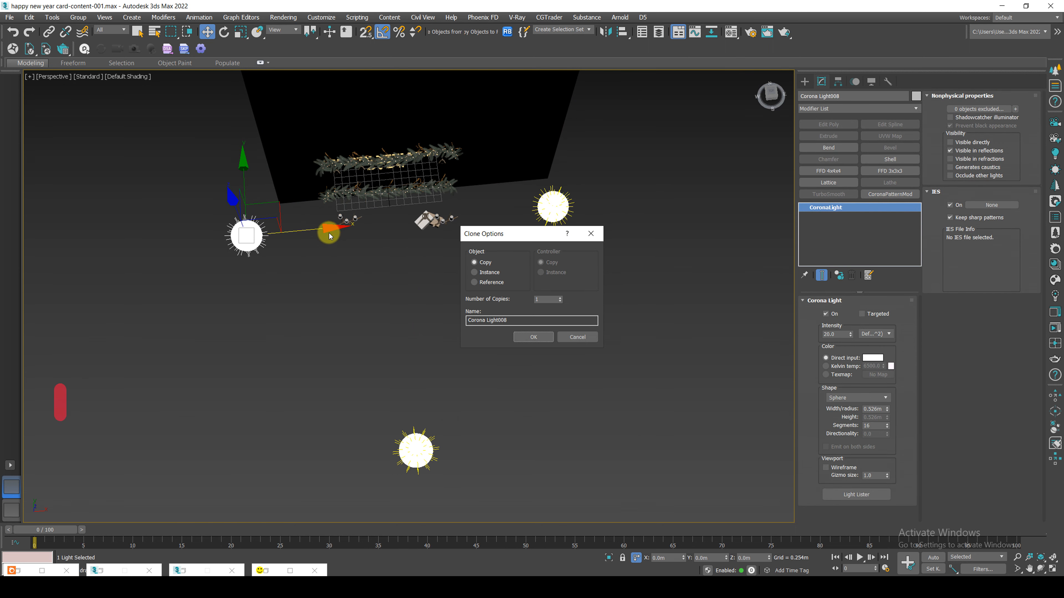
left_click(533, 336)
key("c")
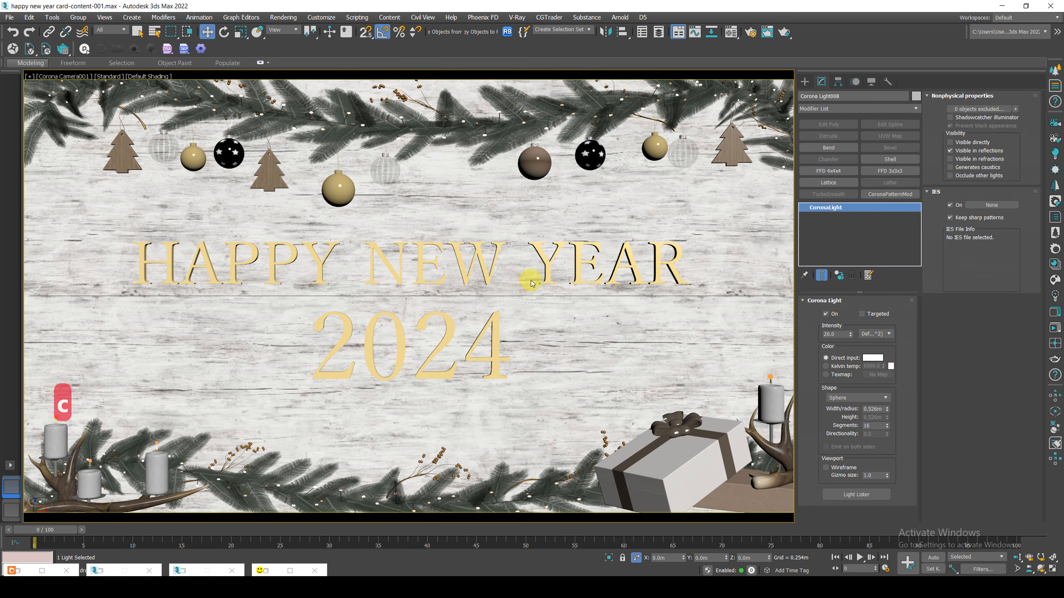
Start an interactive render of the camera view and set the selected side light's intensity to 30.
left_click(1051, 328)
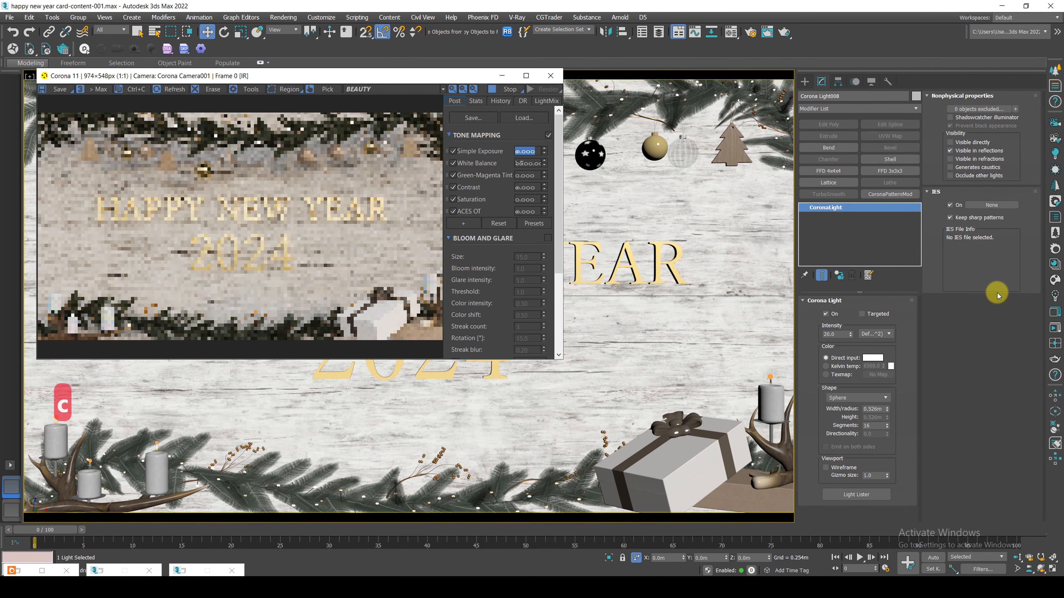
left_click_drag(374, 76, 493, 80)
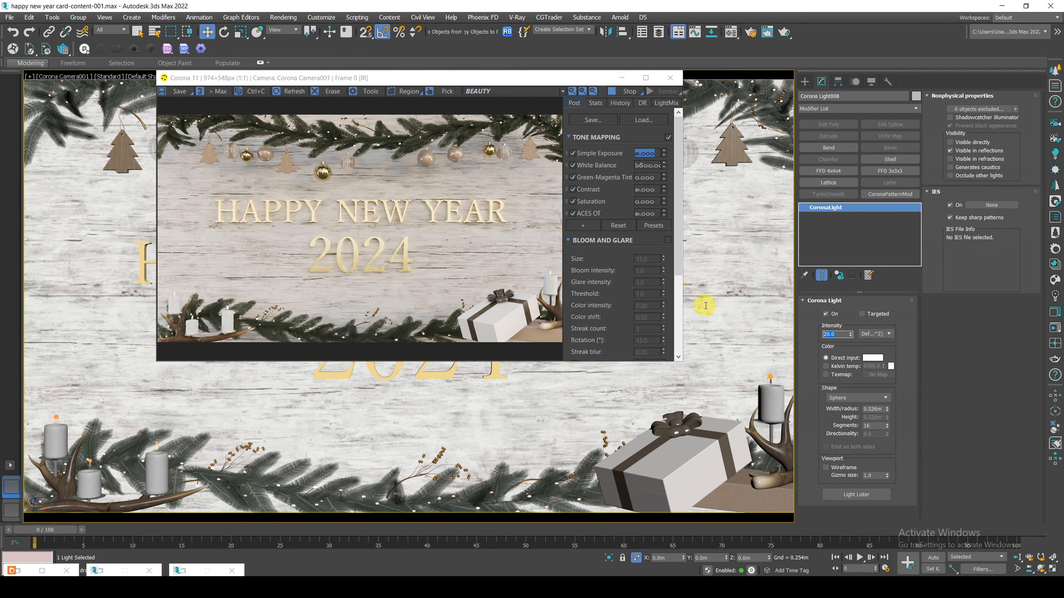
type("30")
key("Return")
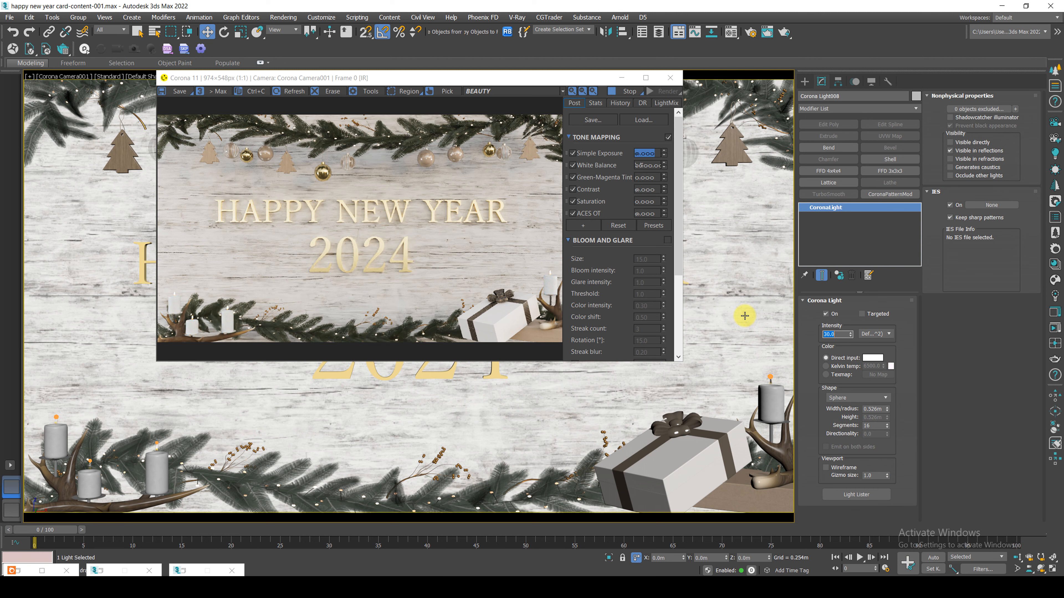
Darken the base color of the texts' brushed brass material and slightly raise the render's Simple Exposure.
key("m")
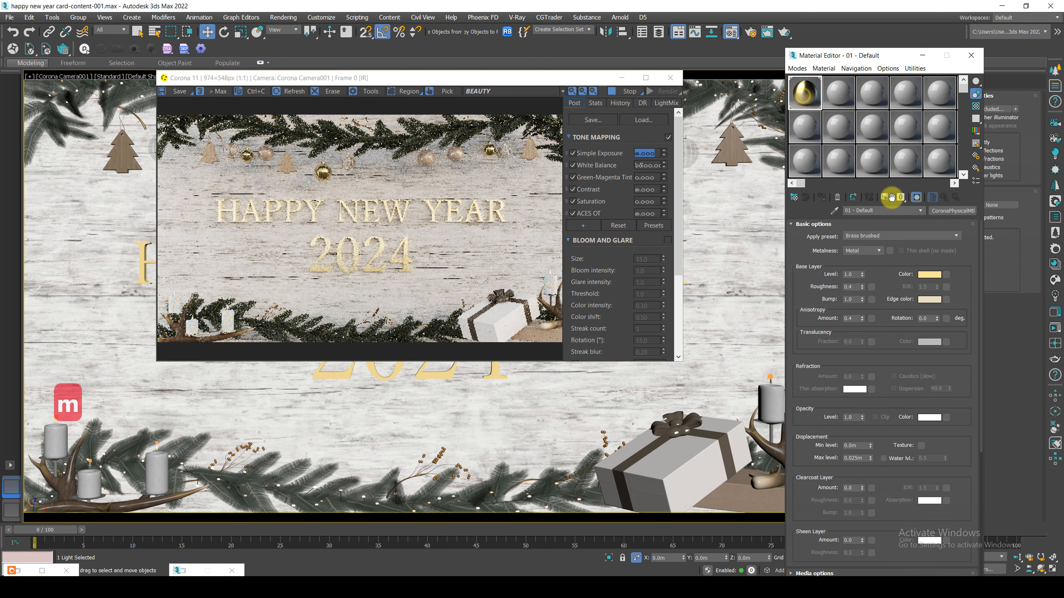
left_click(933, 278)
left_click(331, 111)
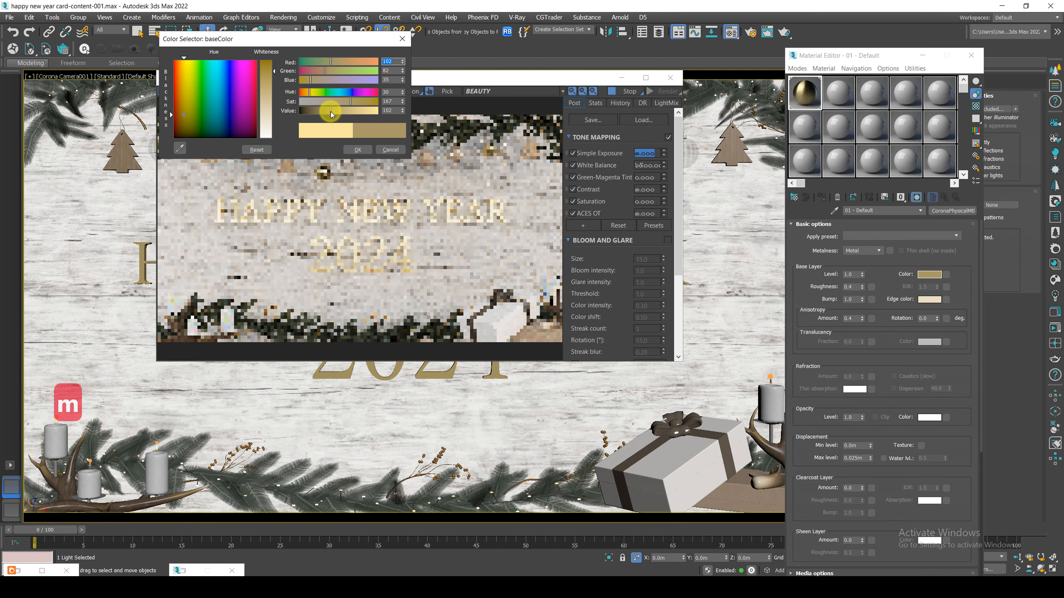
left_click(317, 111)
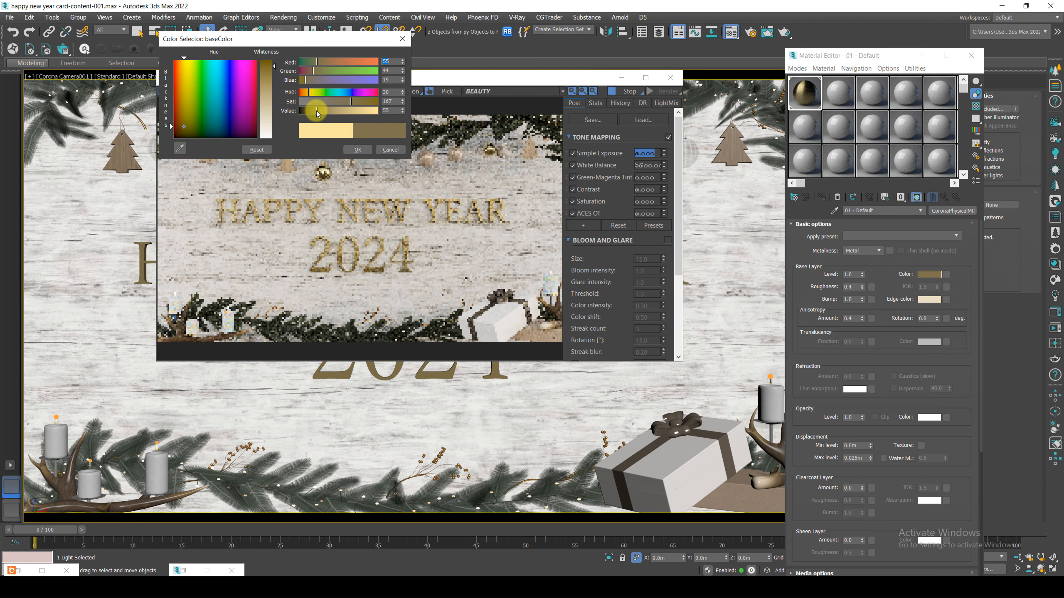
left_click(358, 150)
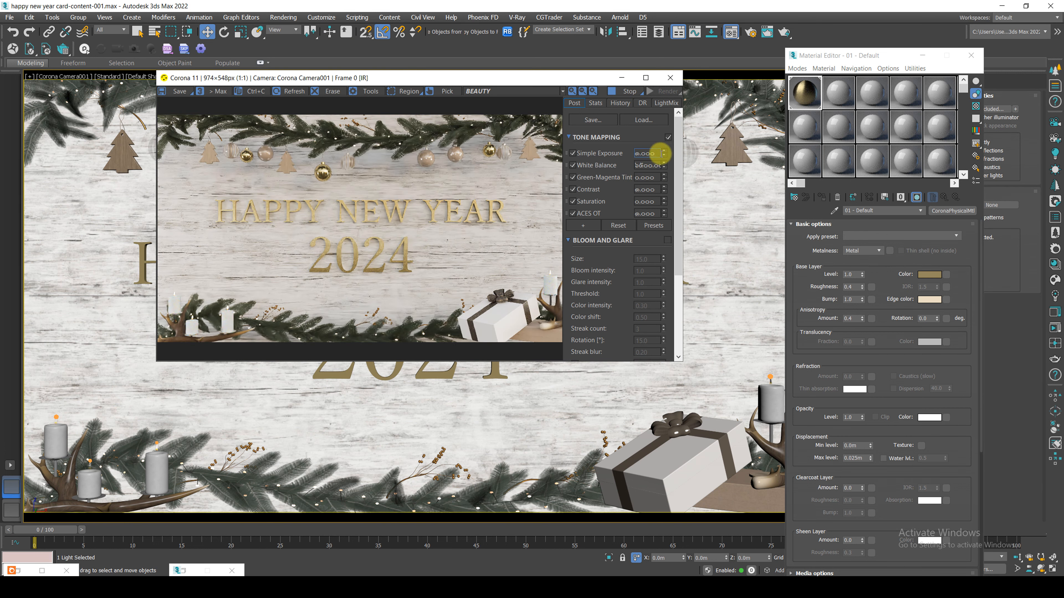
left_click_drag(663, 153, 679, 147)
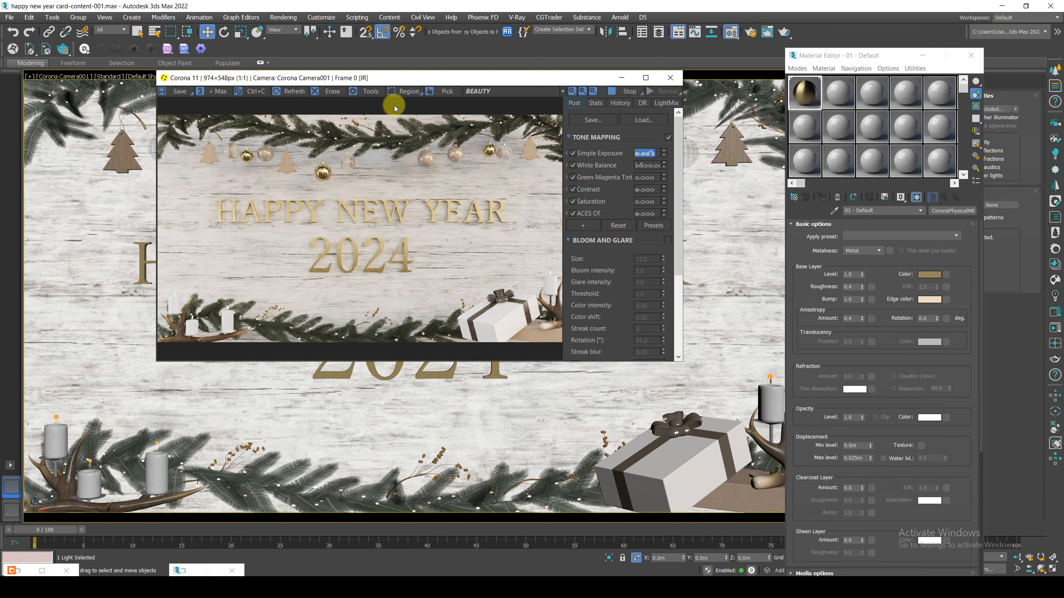
Set the render's Simple Exposure to 1.5 and its Contrast to 3 in tone mapping.
type("1.5")
key("Return")
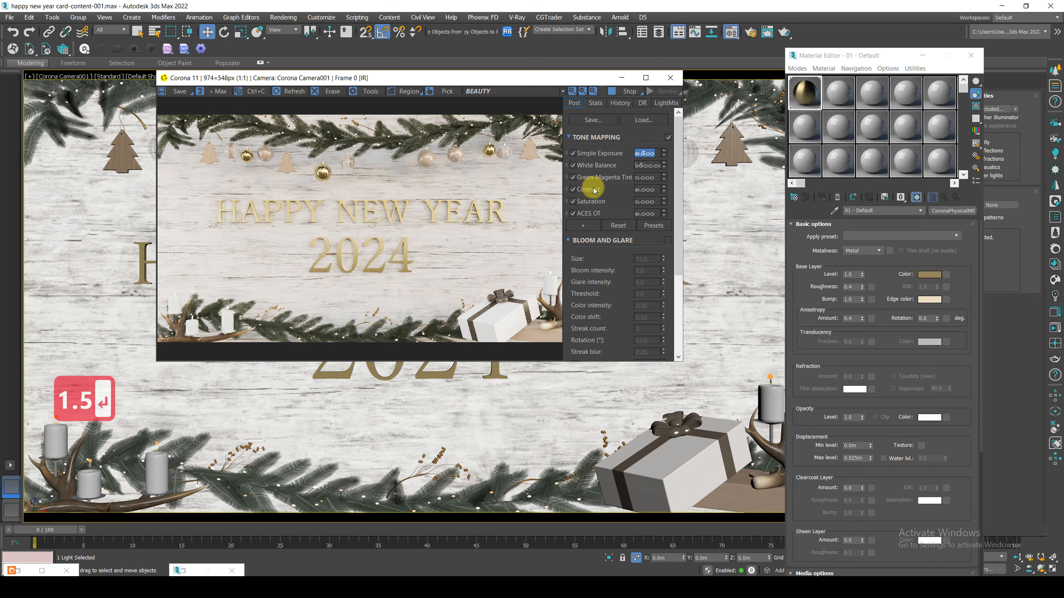
left_click(645, 189)
type("3")
key("Return")
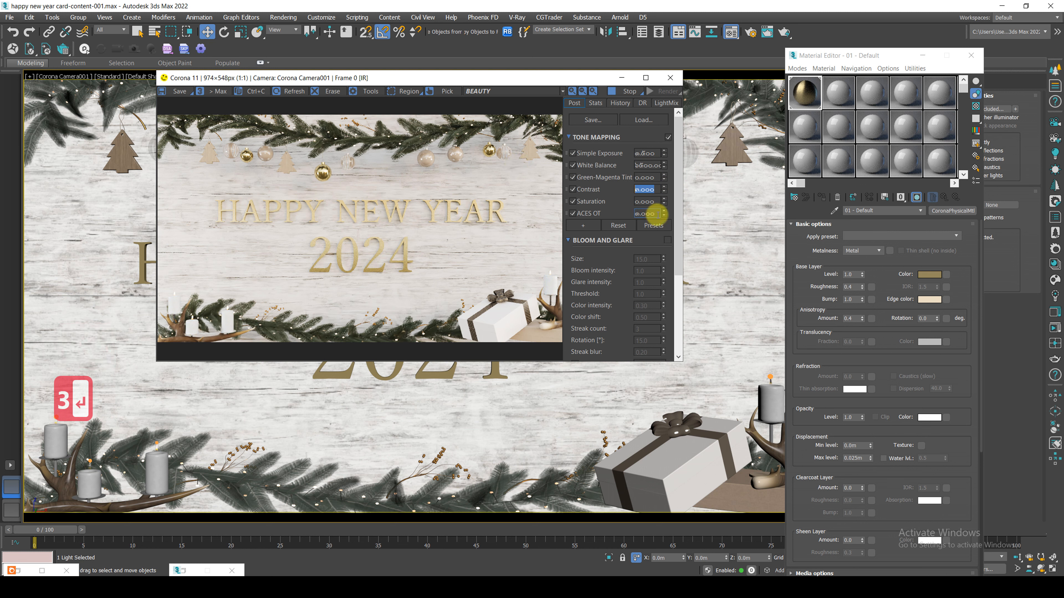
Replace the ACES OT operator in the render's tone mapping stack with a Curves operator.
left_click_drag(665, 216, 674, 235)
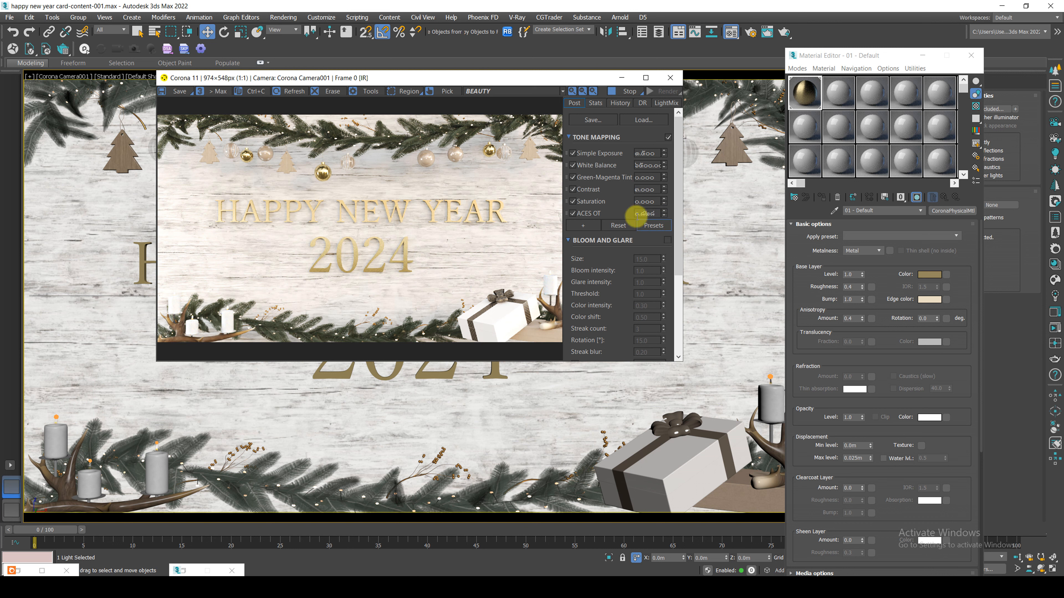
right_click(598, 213)
left_click(608, 218)
left_click(586, 213)
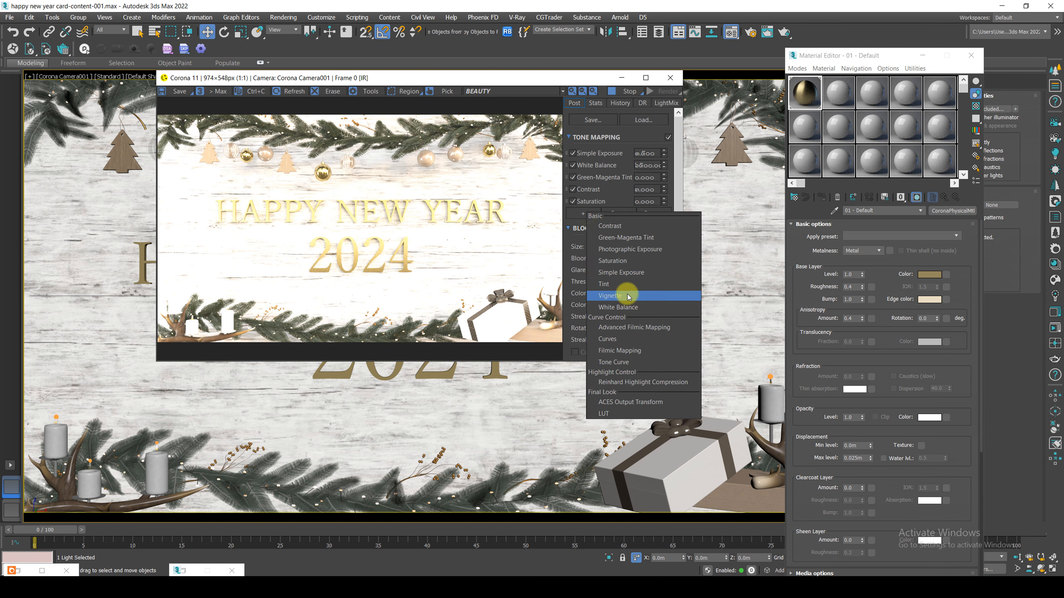
left_click(632, 339)
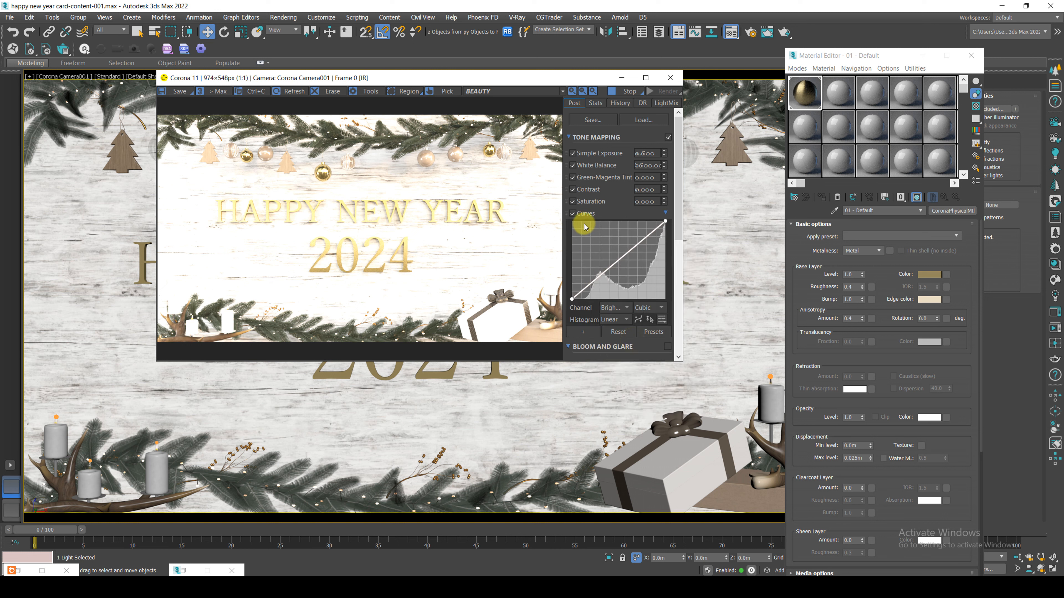
Add two points to the brightness curve, pull both slightly down to darken the midtones, and collapse the Curves settings.
left_click(593, 278)
left_click(639, 242)
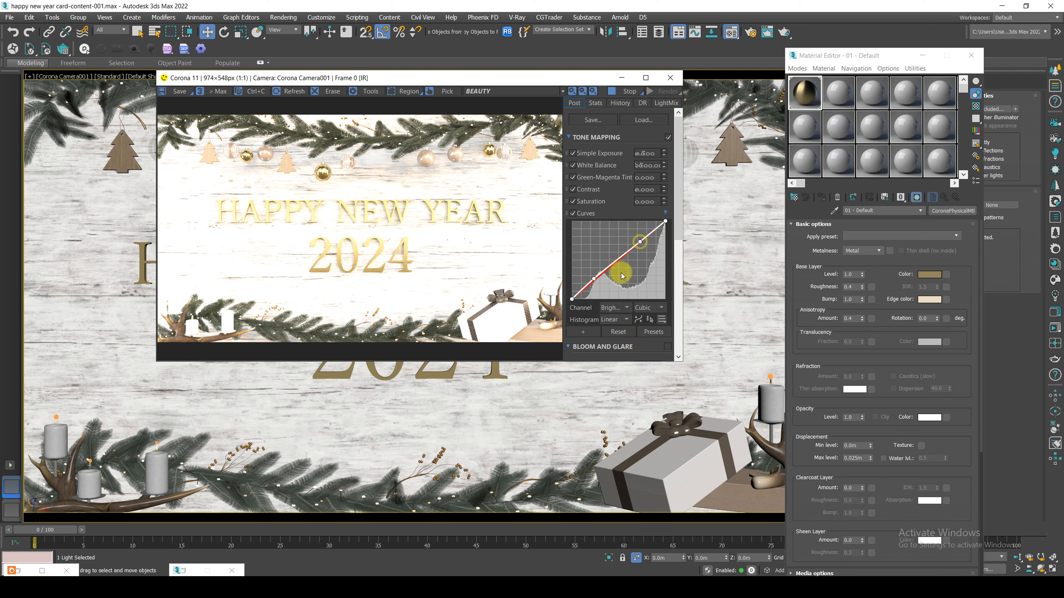
left_click_drag(594, 279, 597, 286)
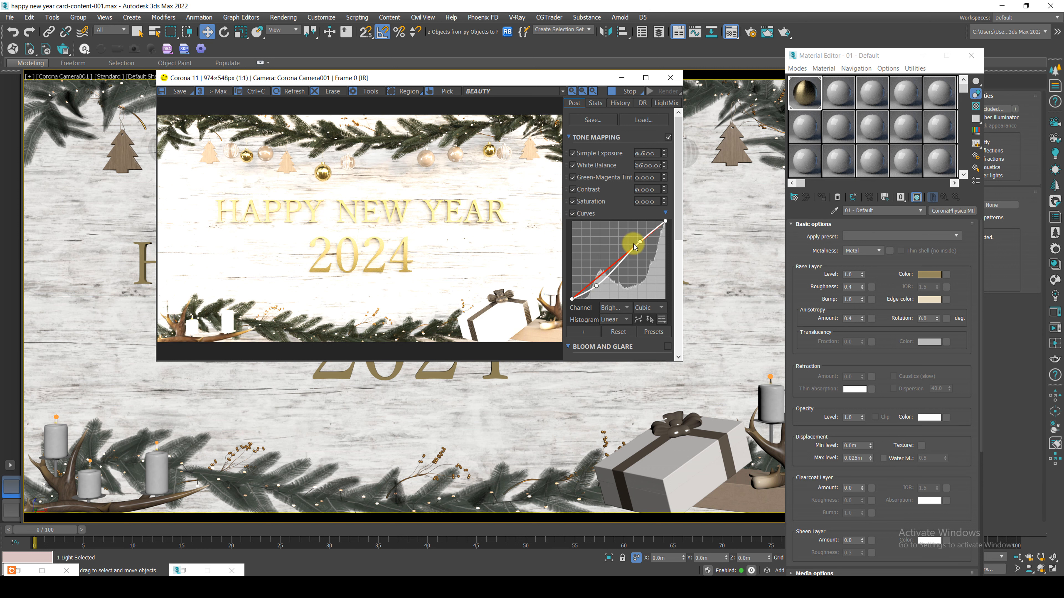
left_click_drag(640, 241, 643, 248)
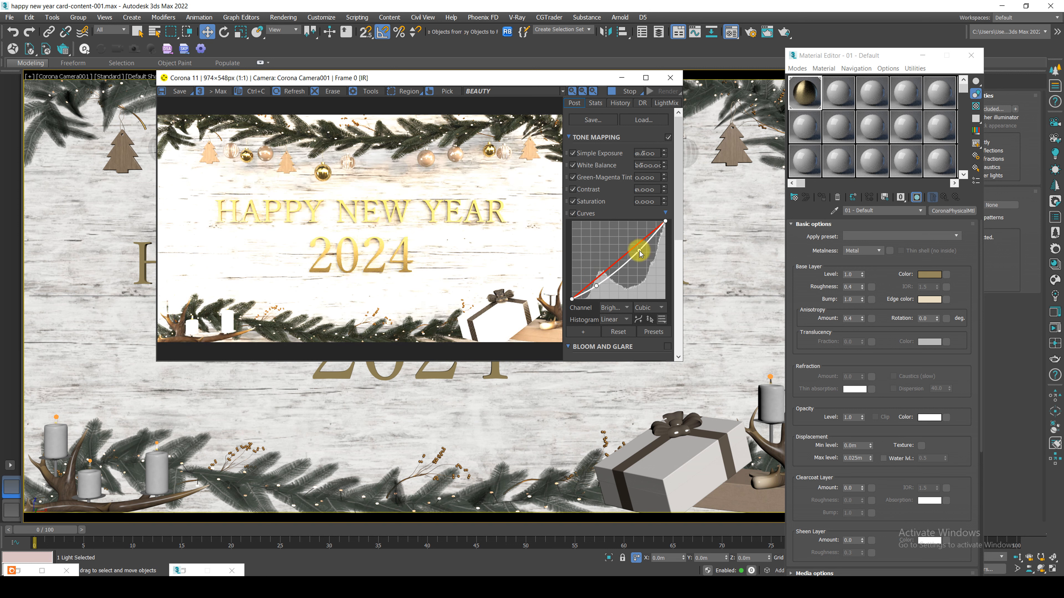
left_click(591, 213)
Add LUT and Reinhard Highlight Compression operators to tone mapping and raise the highlight compression to tame the overexposed backdrop.
left_click(581, 230)
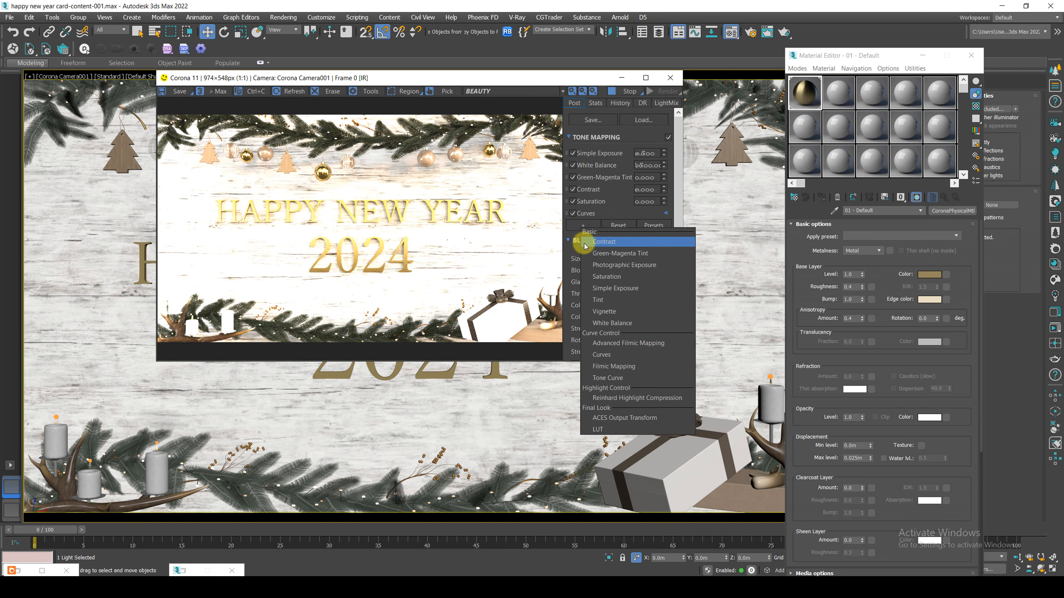
left_click(595, 426)
left_click(572, 225)
left_click(583, 238)
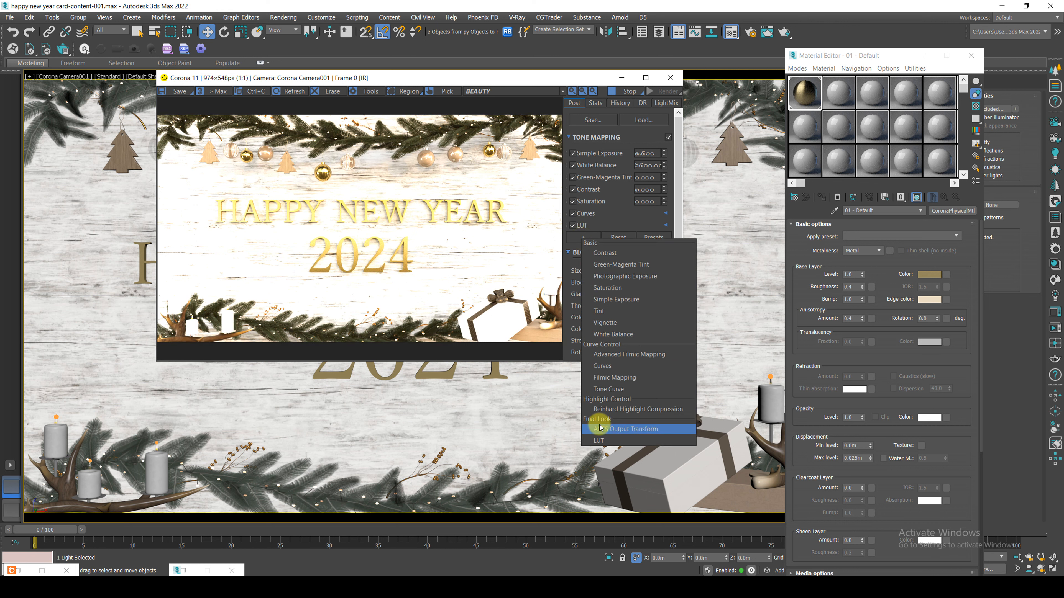
left_click(610, 410)
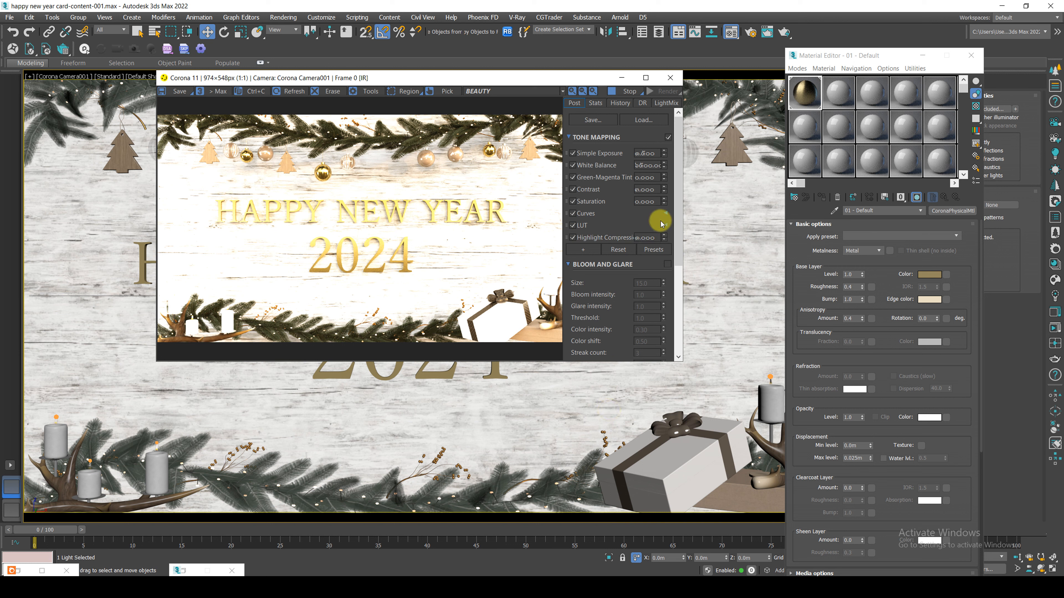
left_click_drag(664, 237, 676, 161)
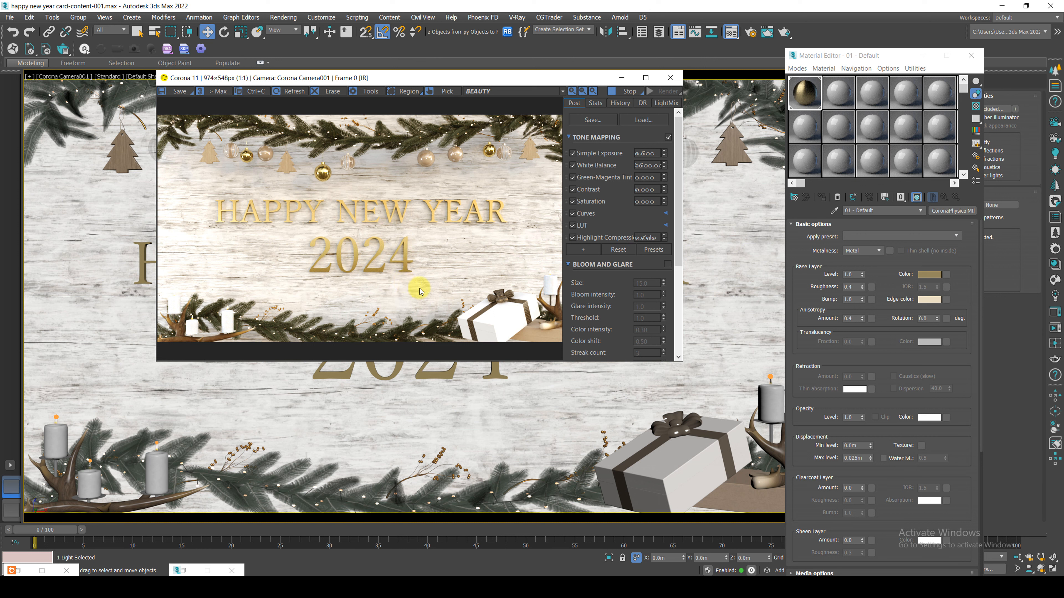
Change the brass text material's base color to a darker, more saturated brown-gold with hue 24, saturation 207 and value 39.
left_click(929, 274)
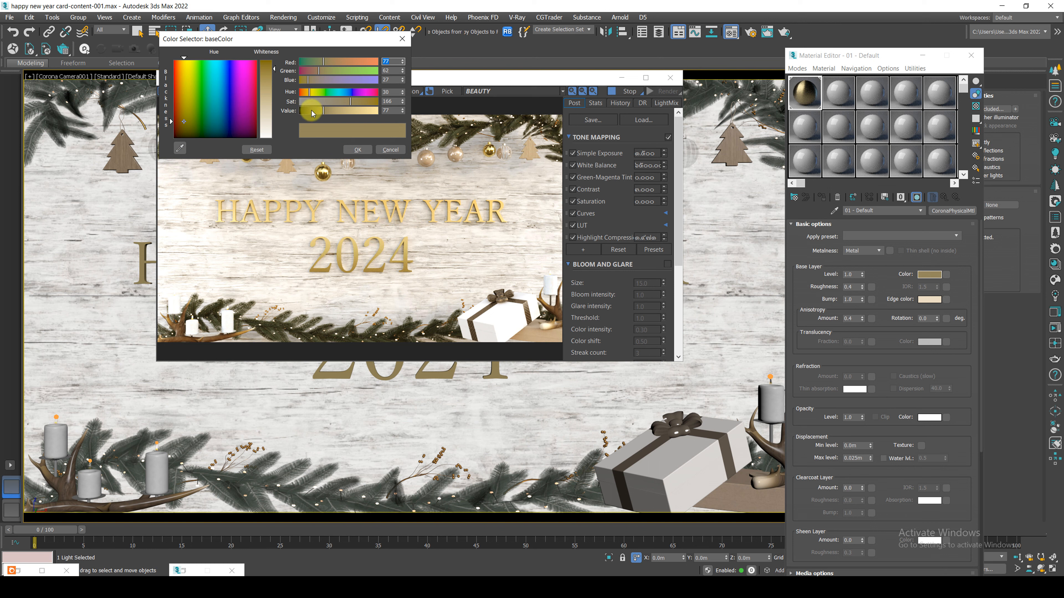
left_click(312, 112)
left_click(307, 93)
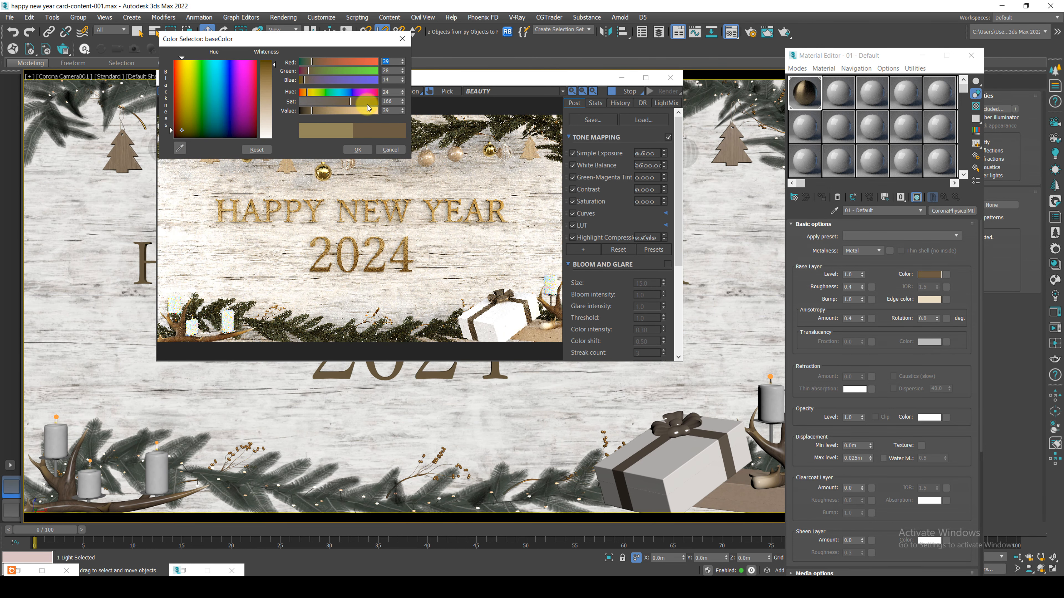
left_click(365, 102)
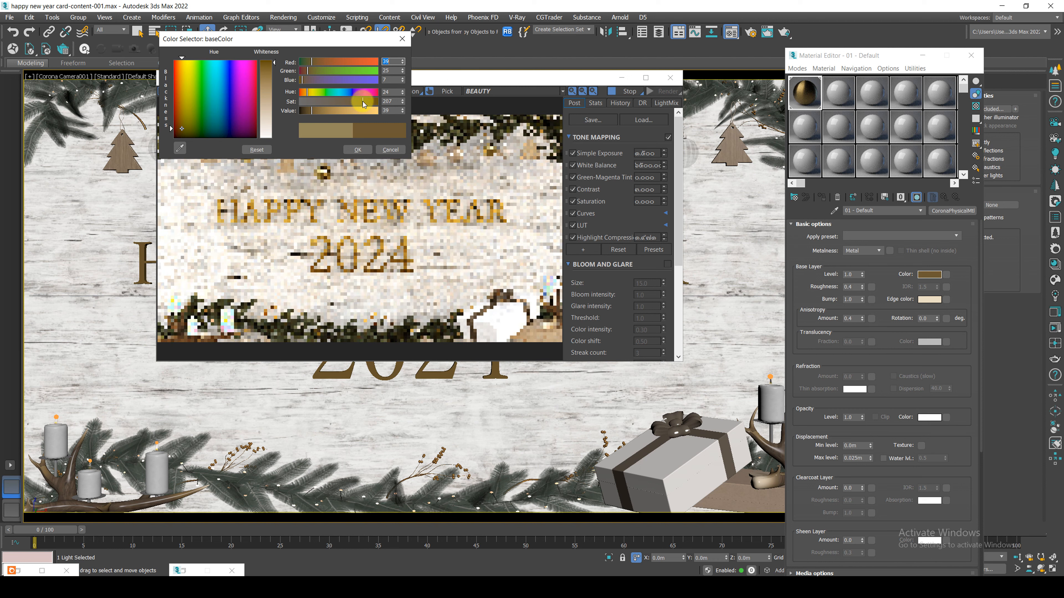
left_click(361, 149)
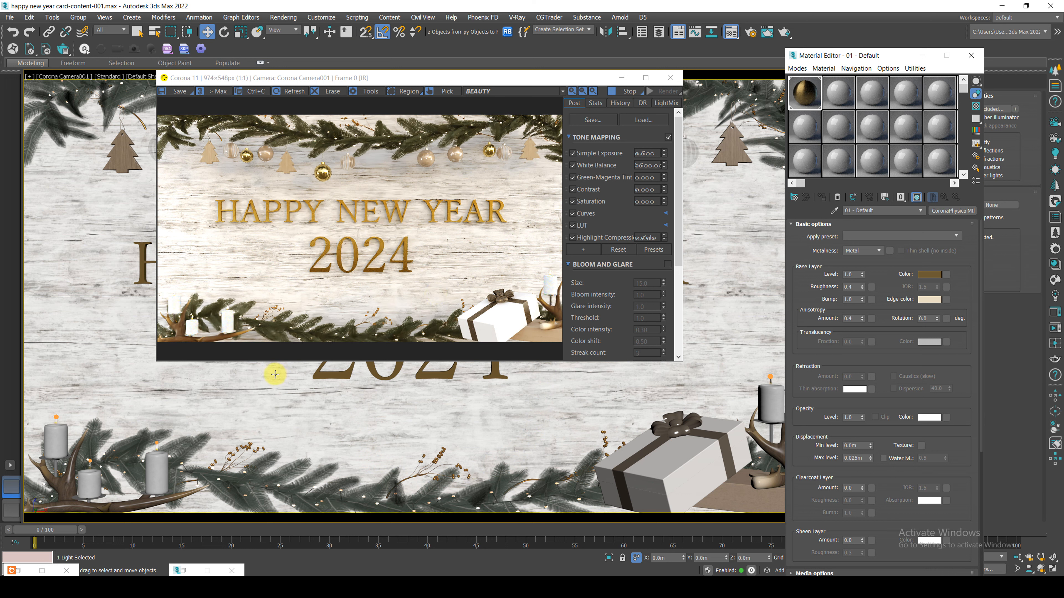
Enable Bloom and Glare for the render, with bloom intensity 5 and glare intensity 5.
left_click_drag(681, 230, 682, 278)
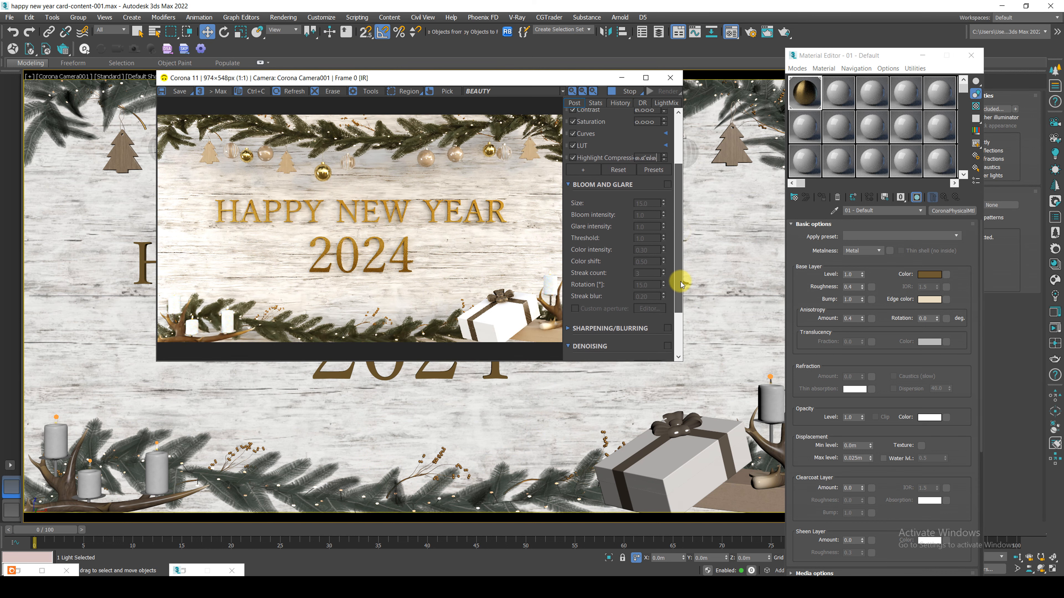
left_click(667, 179)
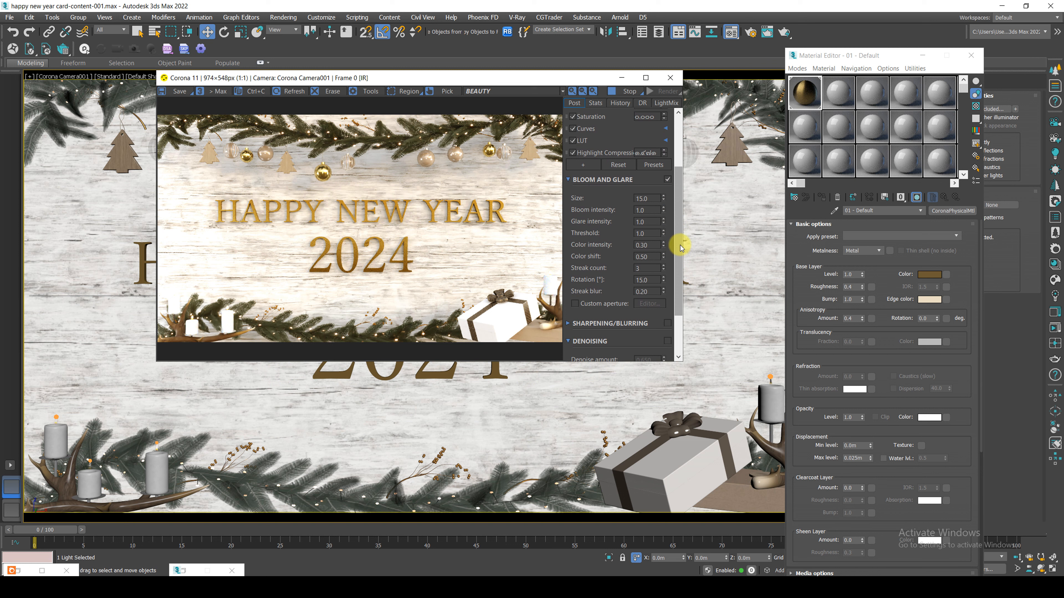
double_click(647, 210)
type("5")
key("Return")
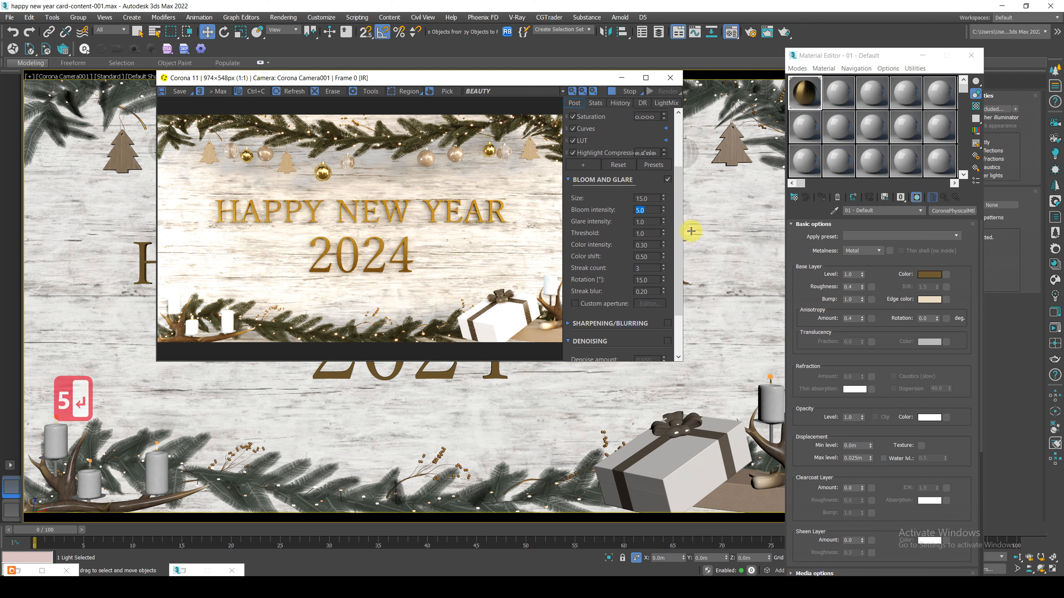
double_click(649, 221)
type("5")
key("Return")
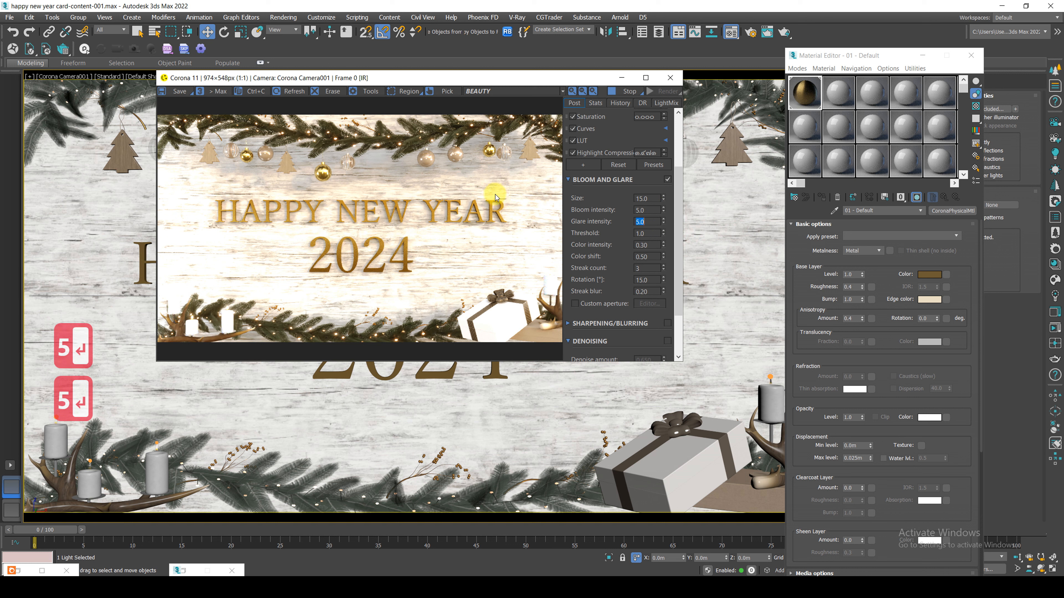
Enable Sharpening/Blurring for the render, with sharpen amount 2 and sharpen radius 1.5.
scroll(679, 223, "down", 3)
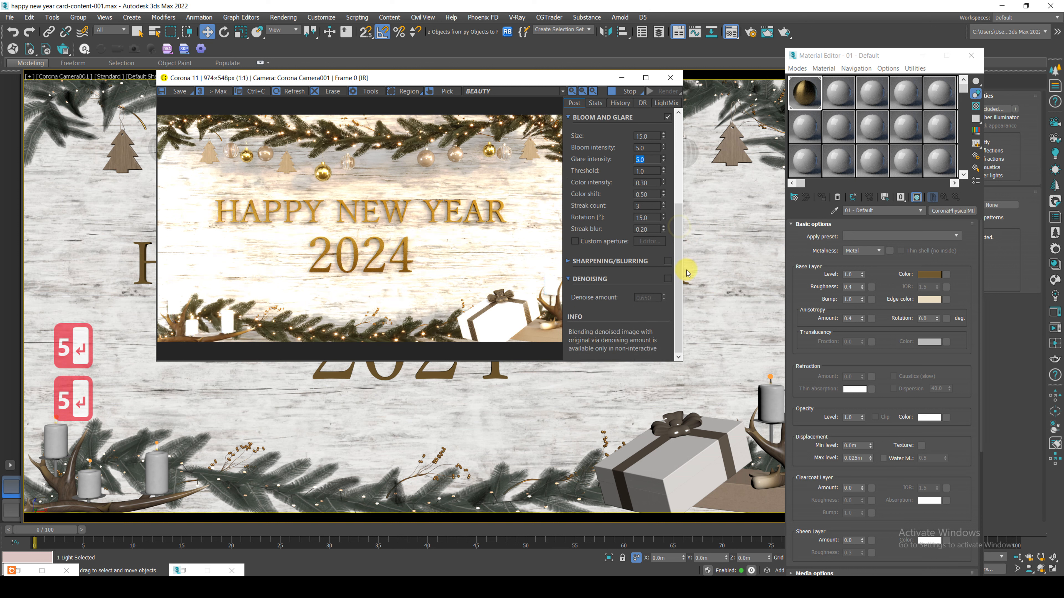
left_click(620, 261)
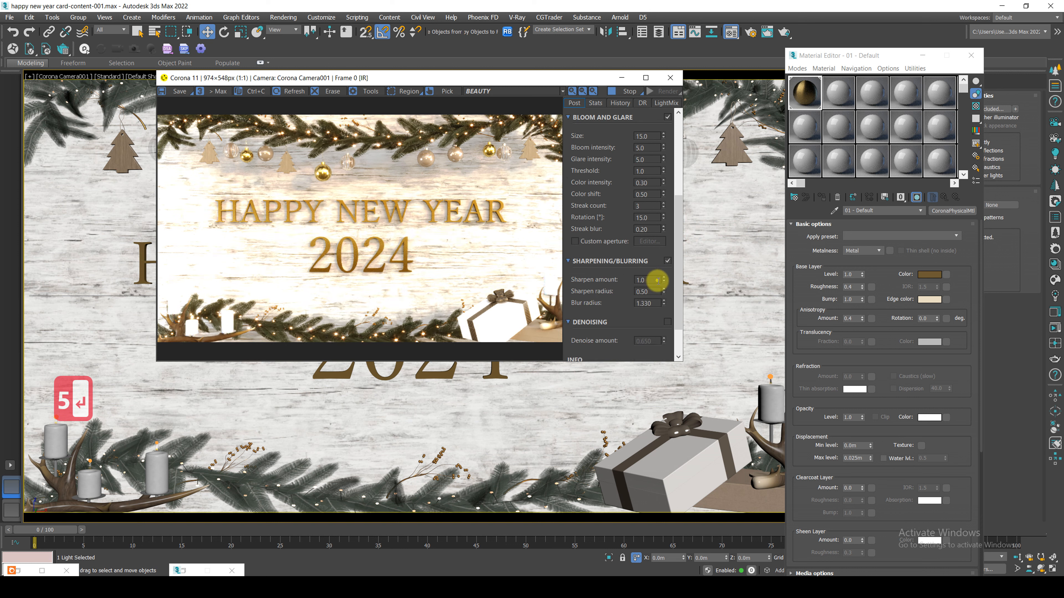
double_click(647, 279)
type("2")
key("Return")
double_click(647, 291)
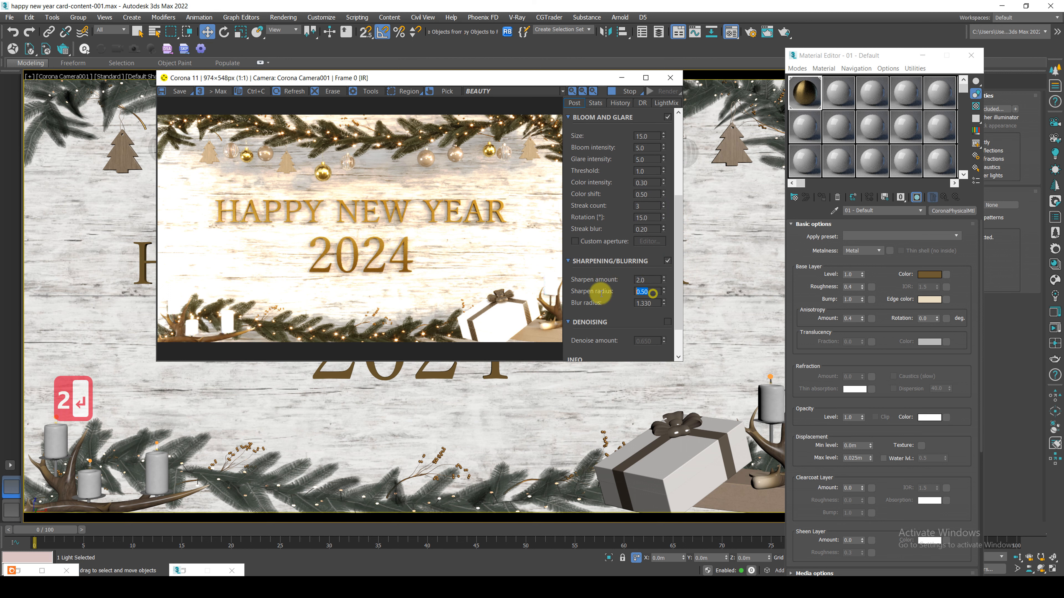
type("1.5")
key("Return")
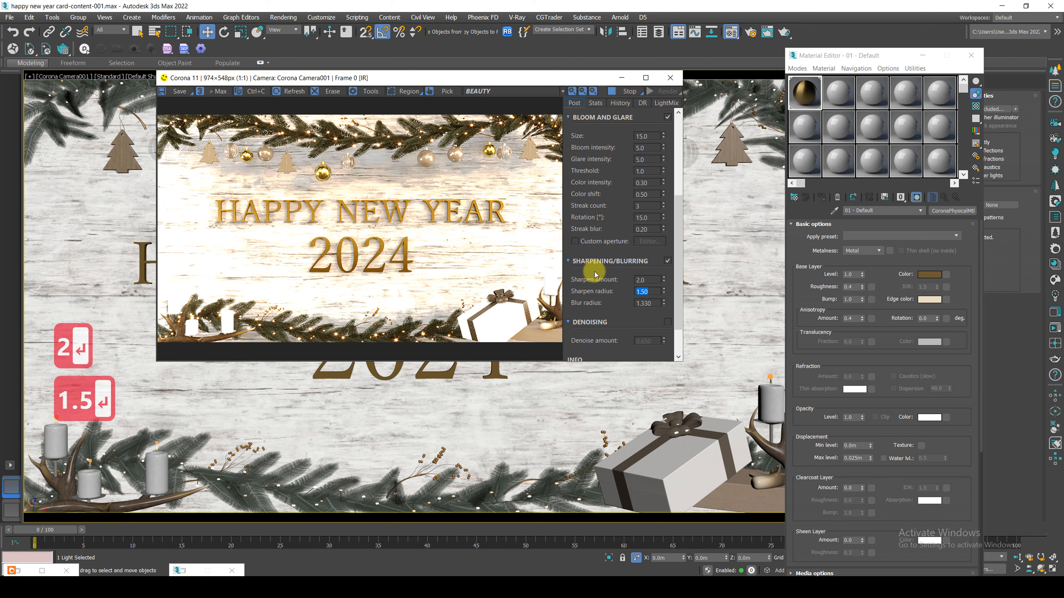
Return to the tone mapping settings, minimize the Material Editor and move the render window aside.
left_click_drag(677, 286, 679, 139)
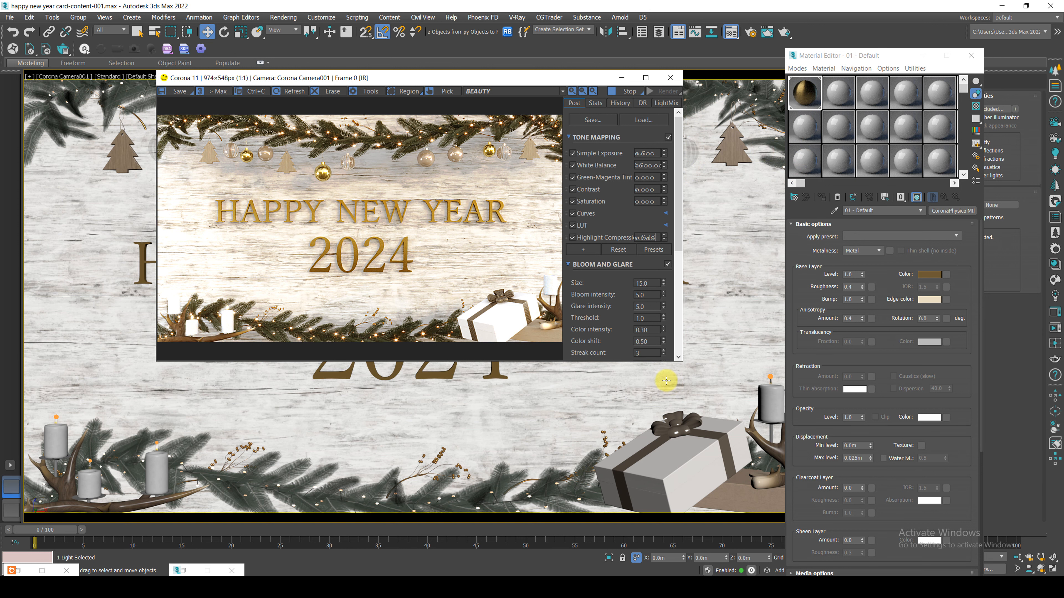
left_click(923, 55)
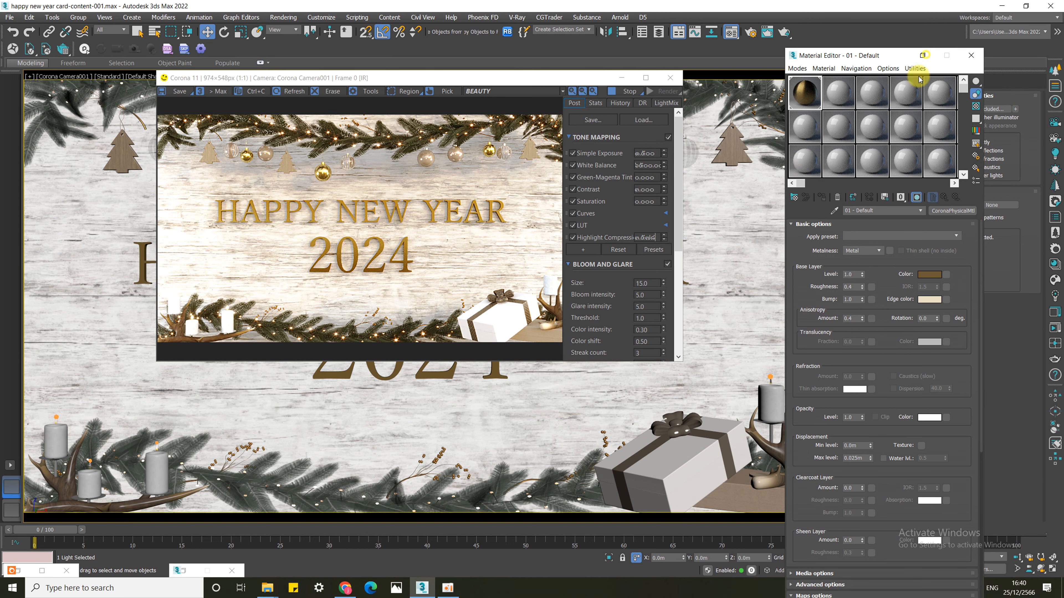
left_click_drag(404, 79, 548, 74)
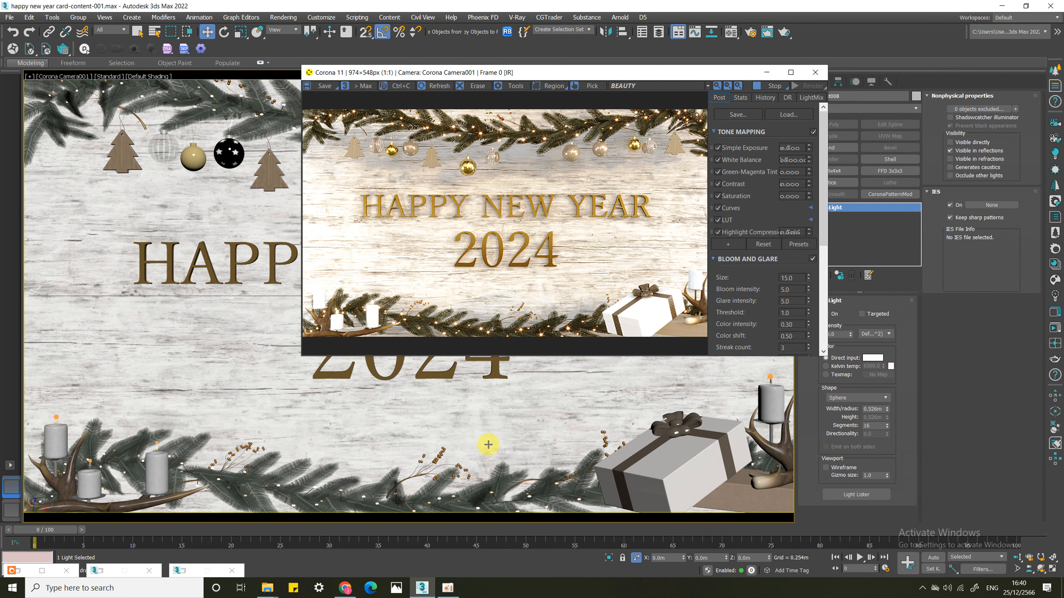